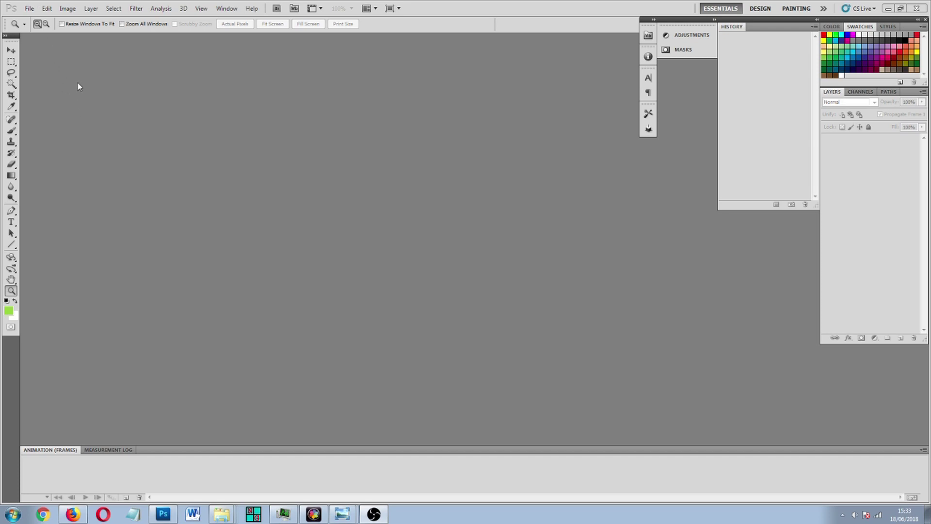
# Open the MudubuWIP2 TGA file from the Mudubu NEW folder in Photoshop and float it in its own widened window
pyautogui.hotkey('alt', 'Tab')
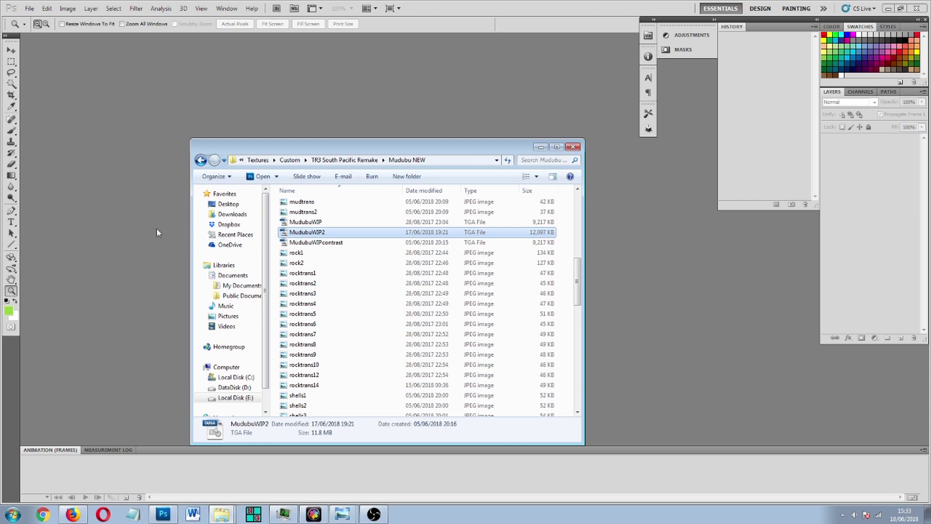
pyautogui.press('Return')
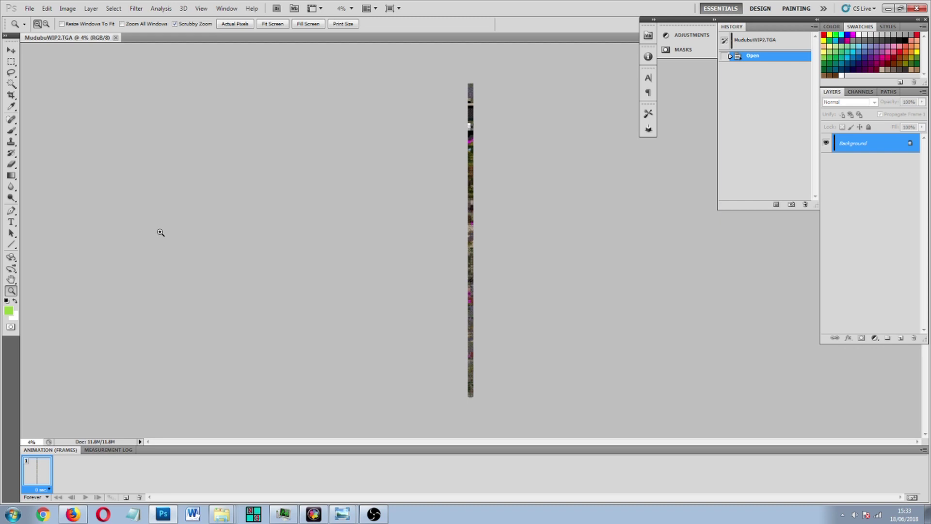
pyautogui.moveTo(73, 42); pyautogui.dragTo(385, 87)
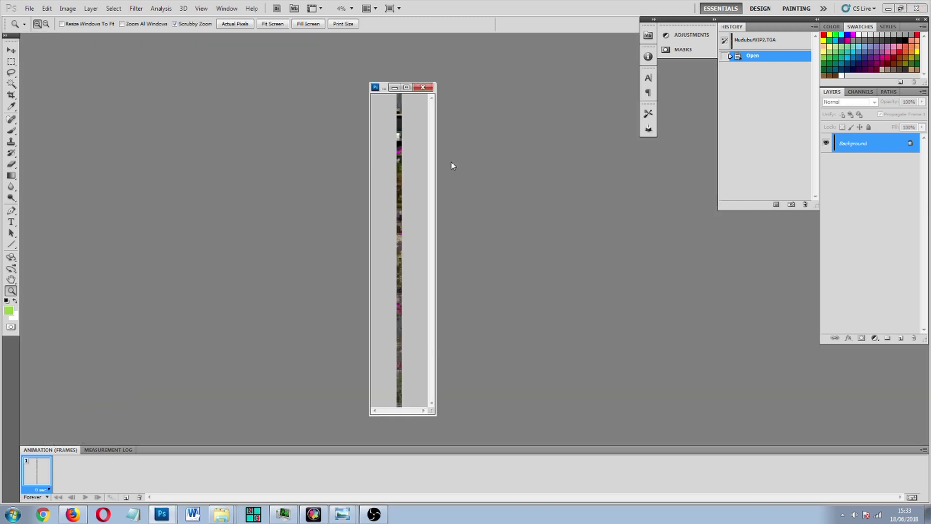
pyautogui.moveTo(436, 414); pyautogui.dragTo(565, 413)
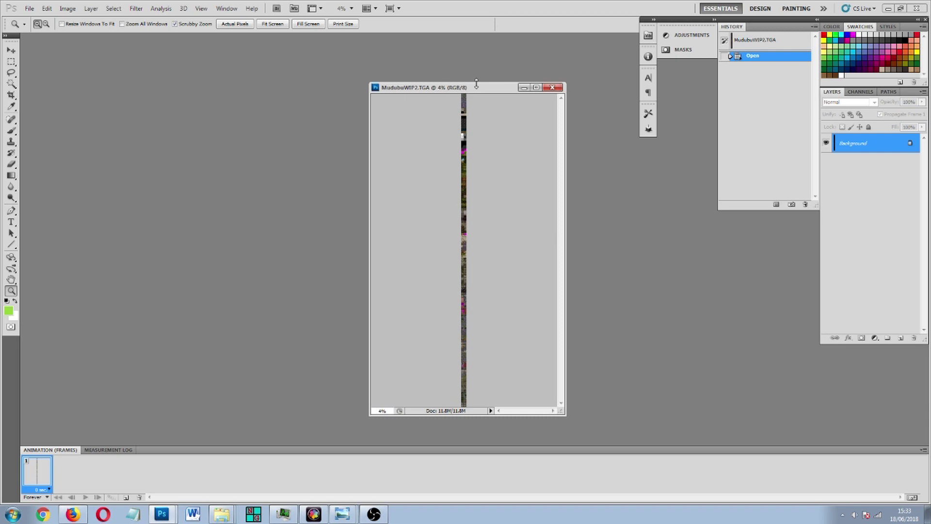
pyautogui.moveTo(482, 90); pyautogui.dragTo(427, 90)
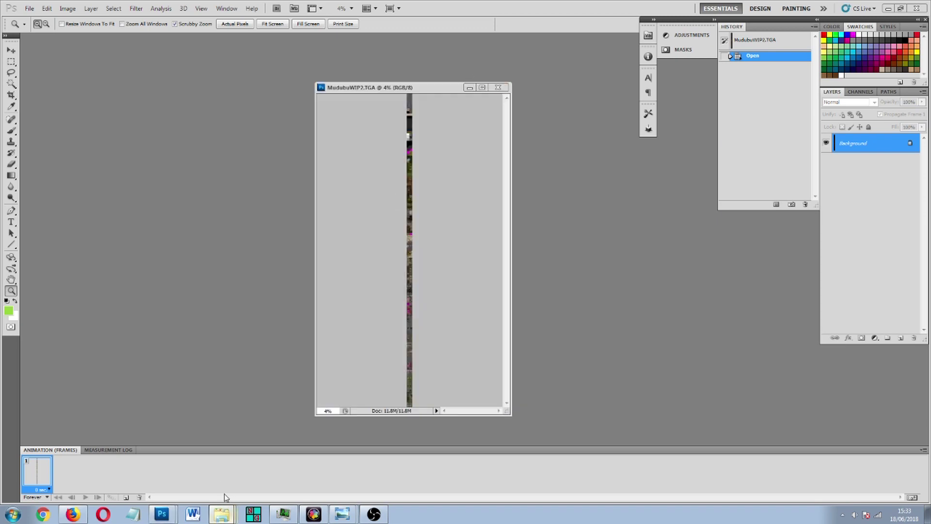
pyautogui.hotkey('alt', 'Tab')
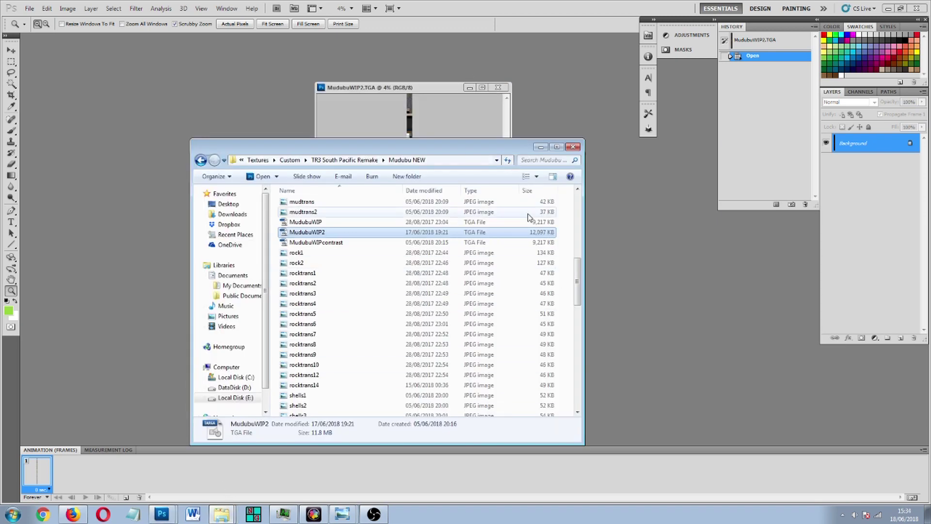
pyautogui.click(540, 147)
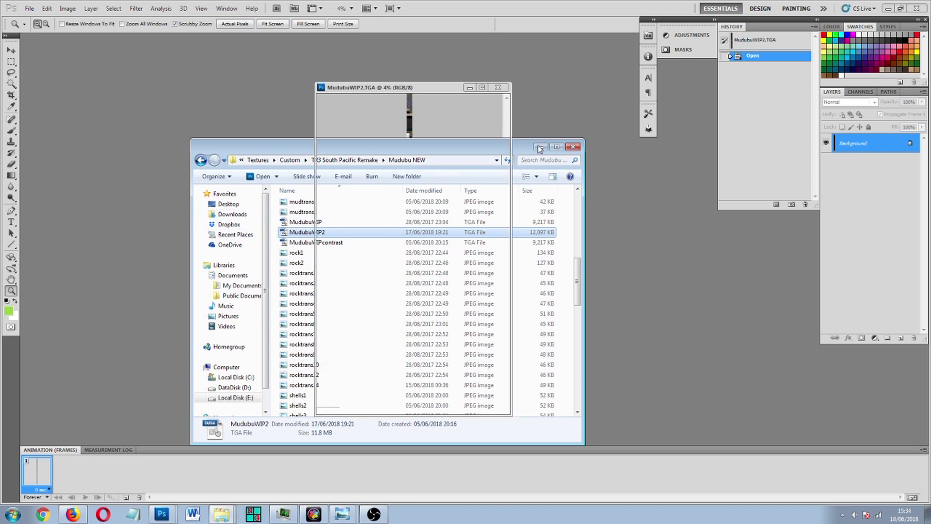
pyautogui.click(420, 216)
pyautogui.moveTo(420, 216); pyautogui.dragTo(420, 216)
pyautogui.moveTo(506, 217); pyautogui.dragTo(466, 159)
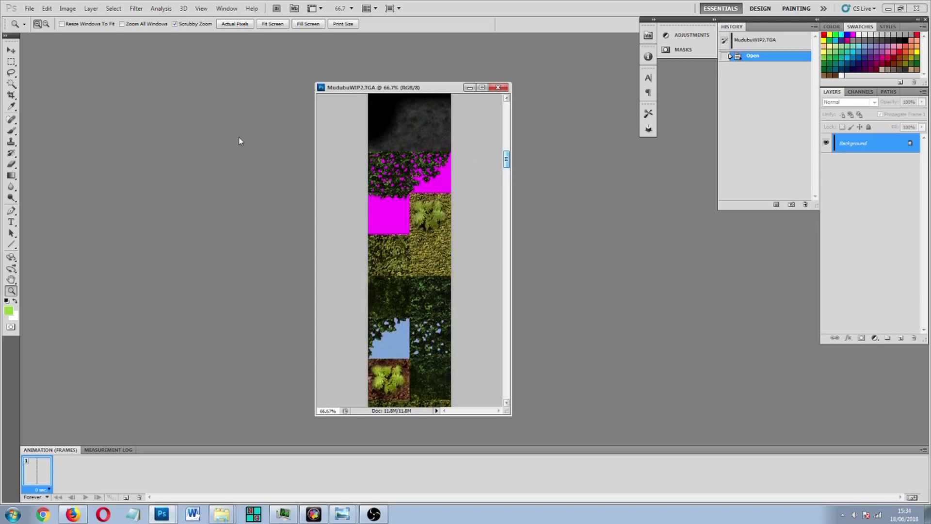
# Create a new 128 by 128 pixel document at 72 pixels/inch in 8-bit RGB with a white background
pyautogui.click(30, 9)
pyautogui.click(32, 20)
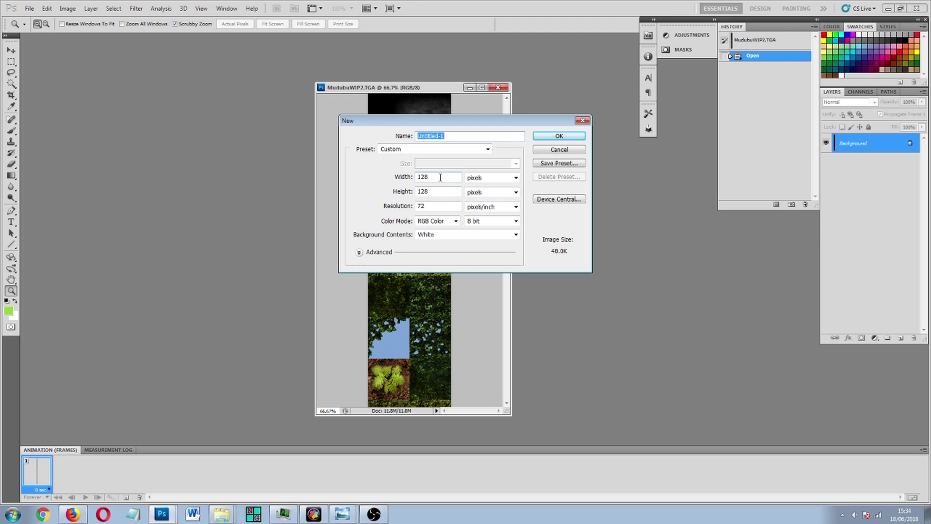
pyautogui.click(487, 182)
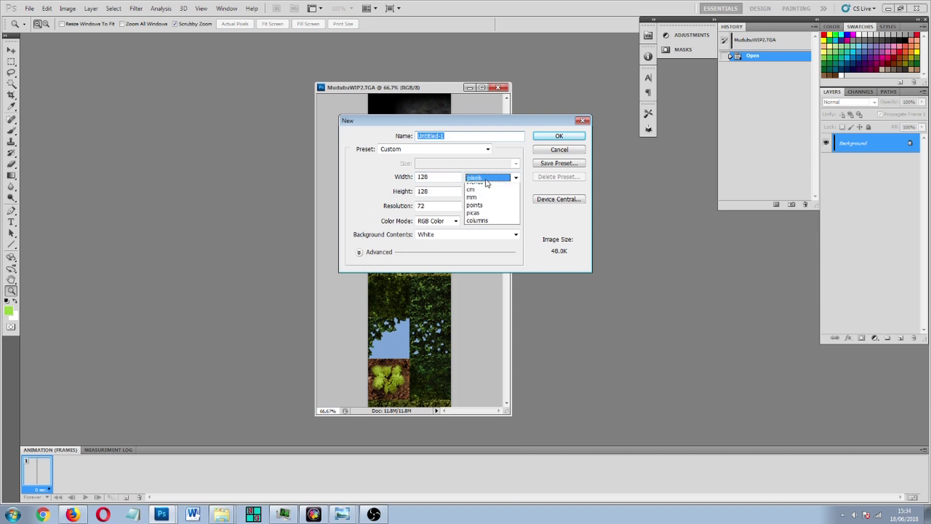
pyautogui.click(485, 179)
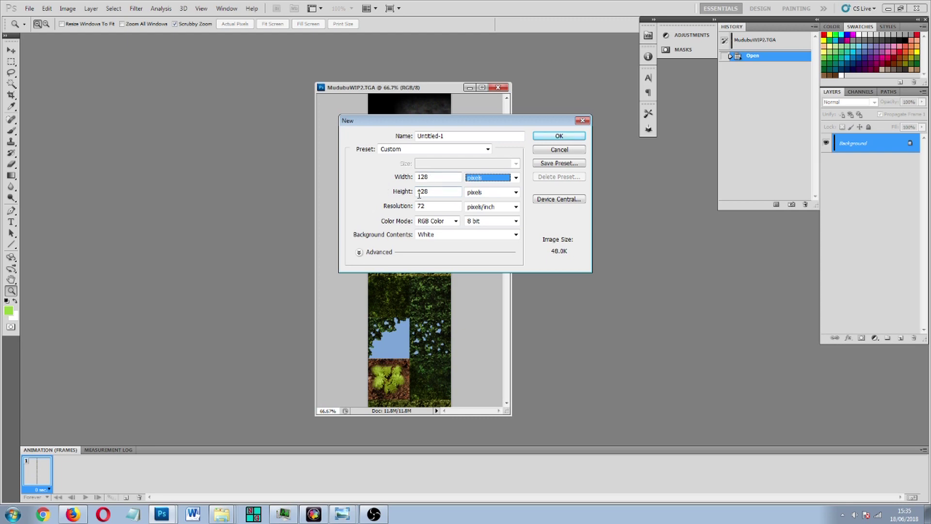
pyautogui.click(559, 136)
# Place the blank document's window beside the texture sheet, shrink it, and widen the texture sheet's window
pyautogui.moveTo(446, 98); pyautogui.dragTo(255, 96)
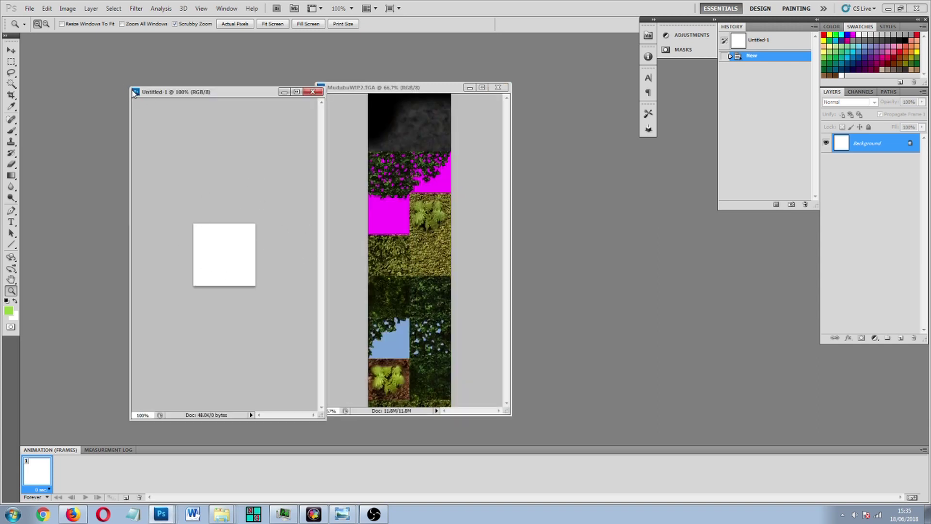
pyautogui.moveTo(132, 92); pyautogui.dragTo(228, 154)
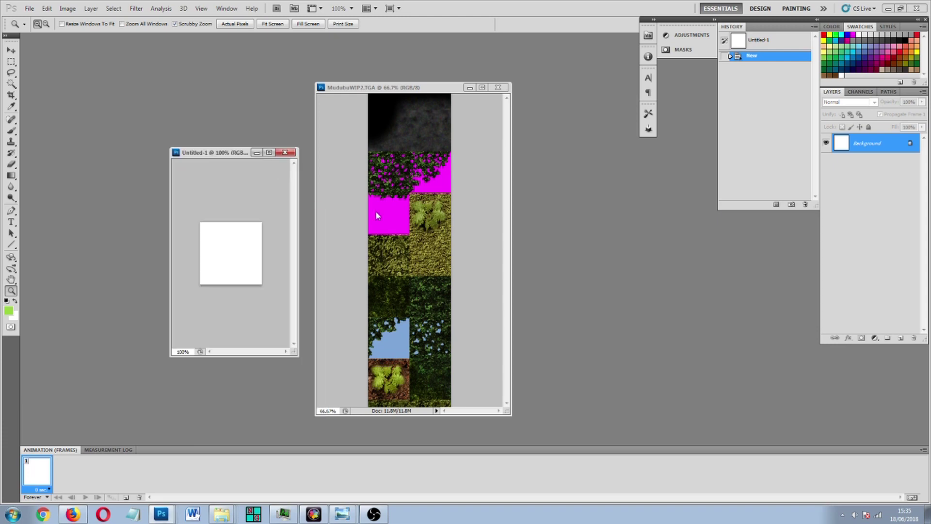
pyautogui.moveTo(512, 414); pyautogui.dragTo(593, 414)
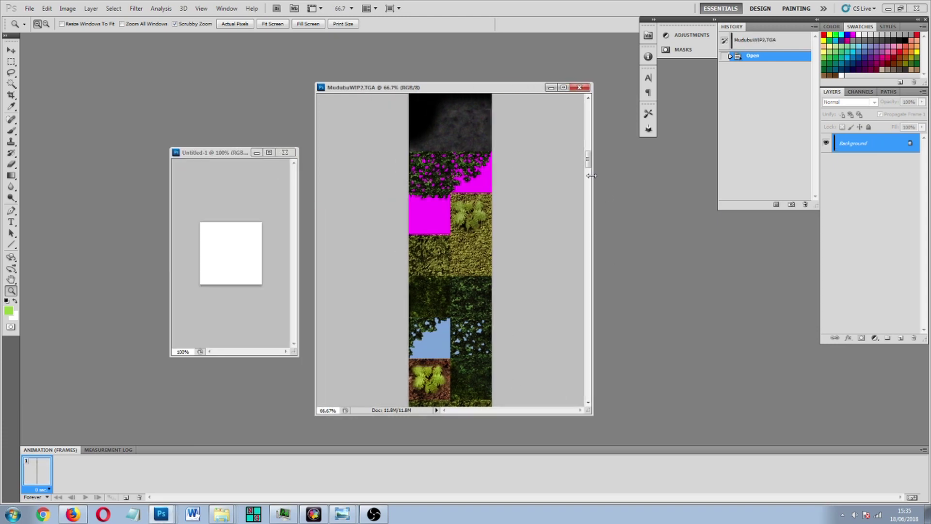
# Copy the texture sheet into the blank document with the Move tool, positioned so the dark stone brick tile fills the canvas
pyautogui.moveTo(588, 159); pyautogui.dragTo(587, 285)
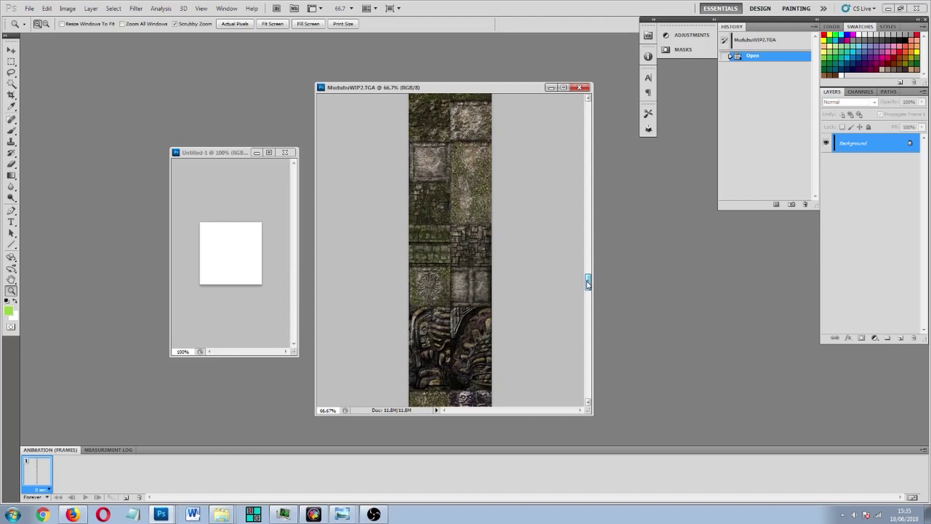
pyautogui.click(11, 50)
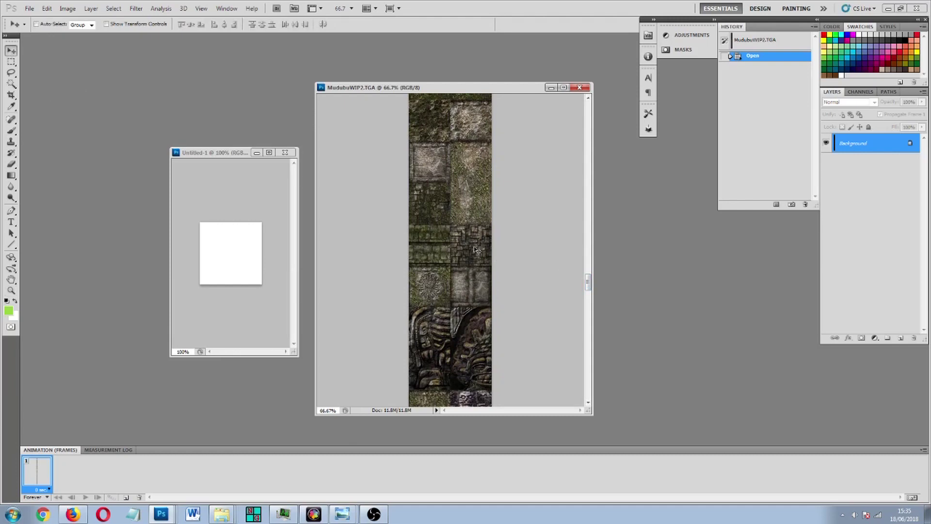
pyautogui.moveTo(479, 249); pyautogui.dragTo(231, 253)
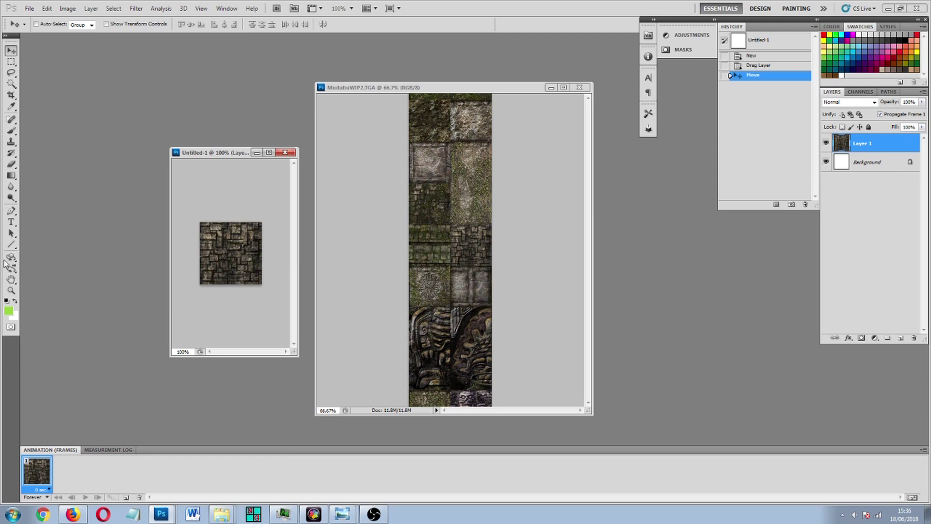
pyautogui.click(11, 290)
pyautogui.click(238, 249)
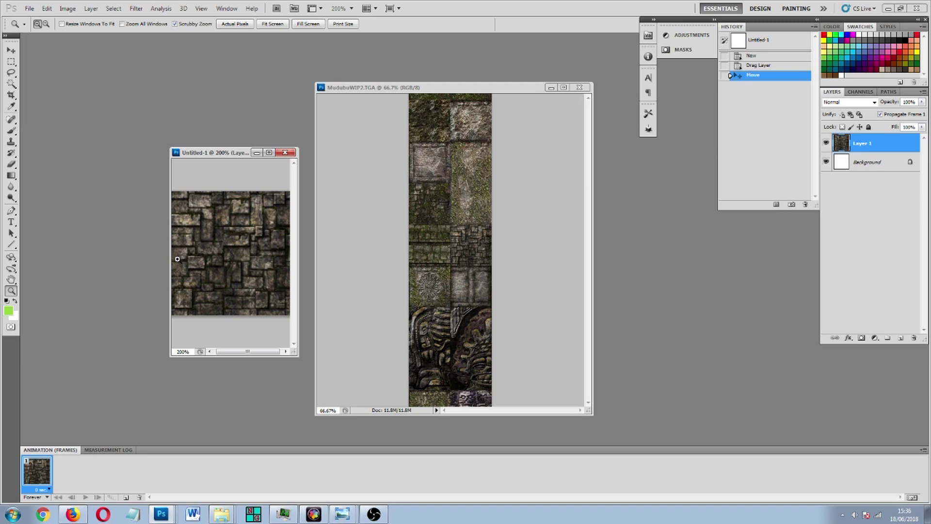
pyautogui.rightClick(215, 260)
pyautogui.click(250, 278)
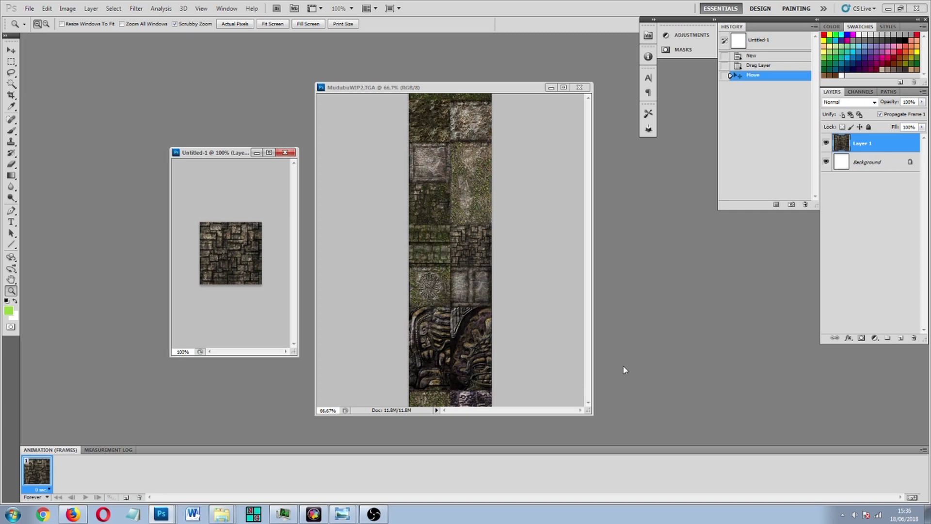
# Copy the yellow-green foliage tile from the texture sheet over the bricks as a second layer filling the canvas
pyautogui.click(578, 245)
pyautogui.moveTo(589, 284); pyautogui.dragTo(577, 159)
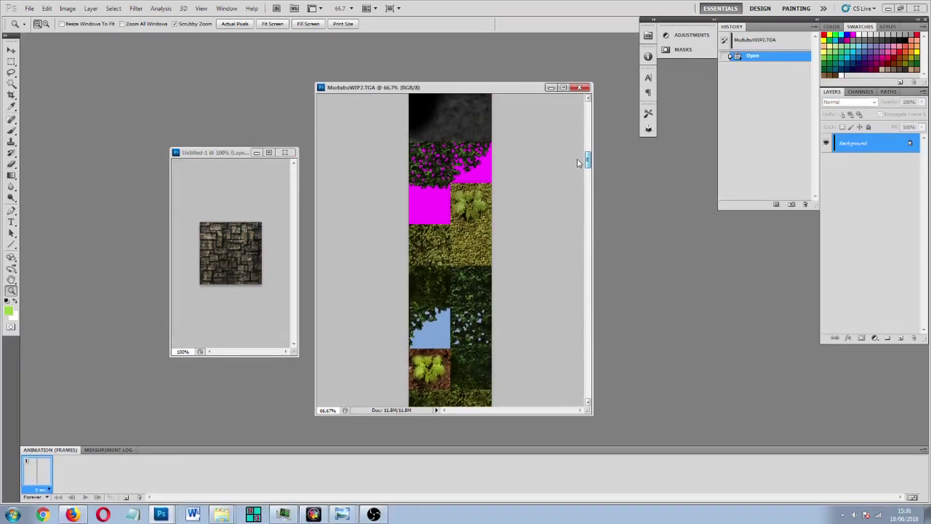
pyautogui.click(11, 51)
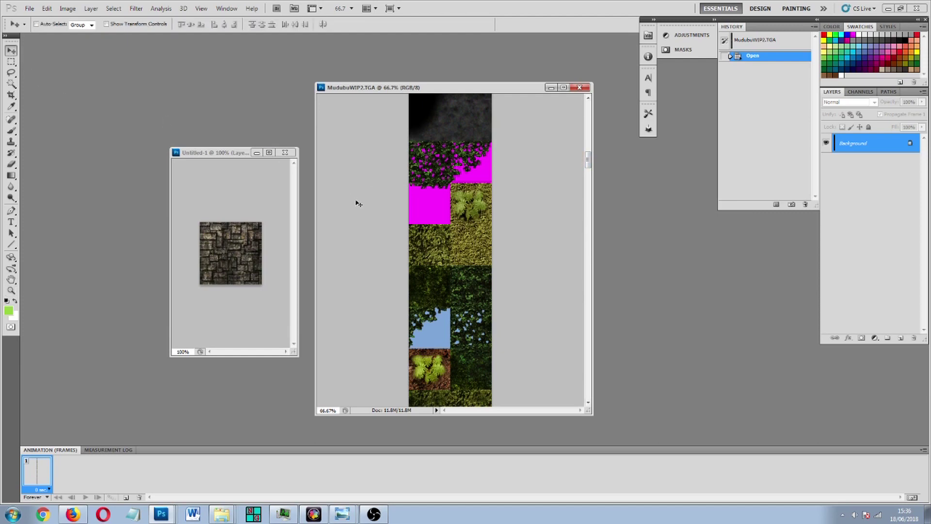
pyautogui.moveTo(429, 247); pyautogui.dragTo(237, 260)
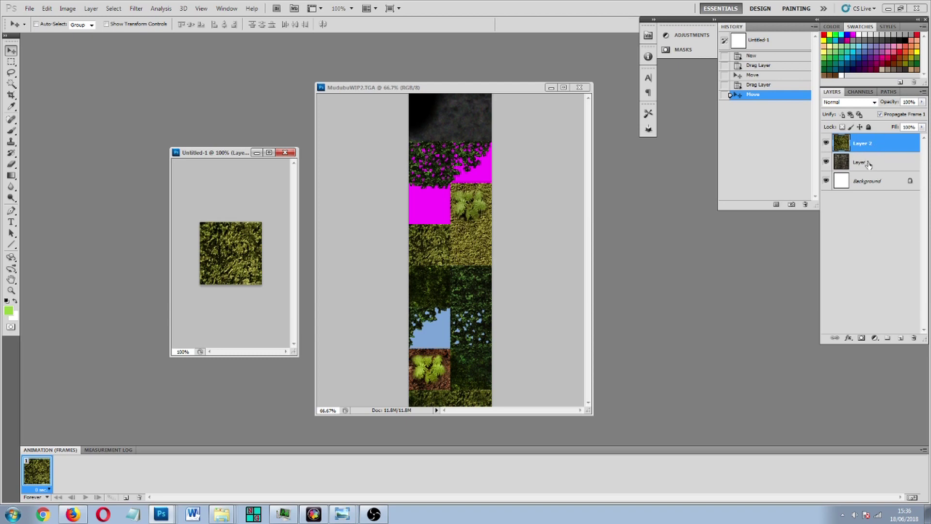
# Set up the Eraser for the foliage layer with a soft round brush of 28 px and 0% hardness
pyautogui.click(885, 164)
pyautogui.click(887, 144)
pyautogui.click(14, 166)
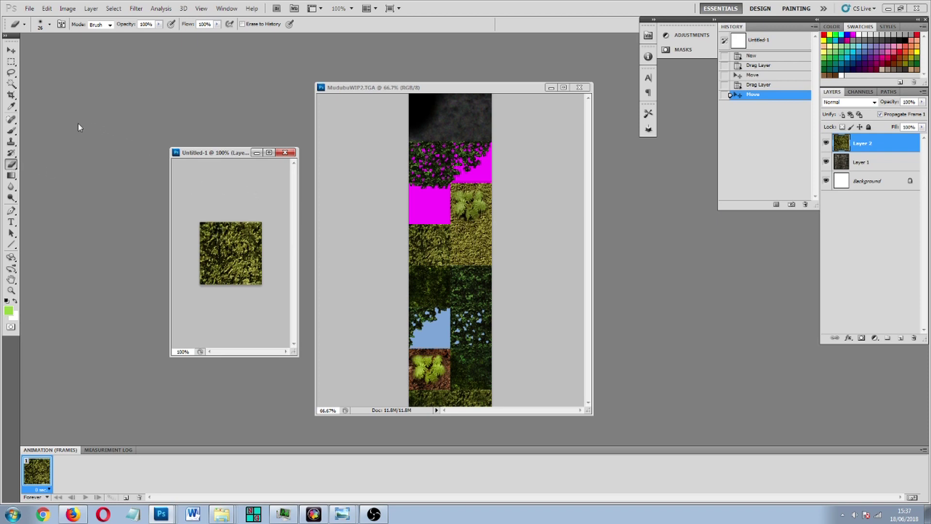
pyautogui.click(41, 26)
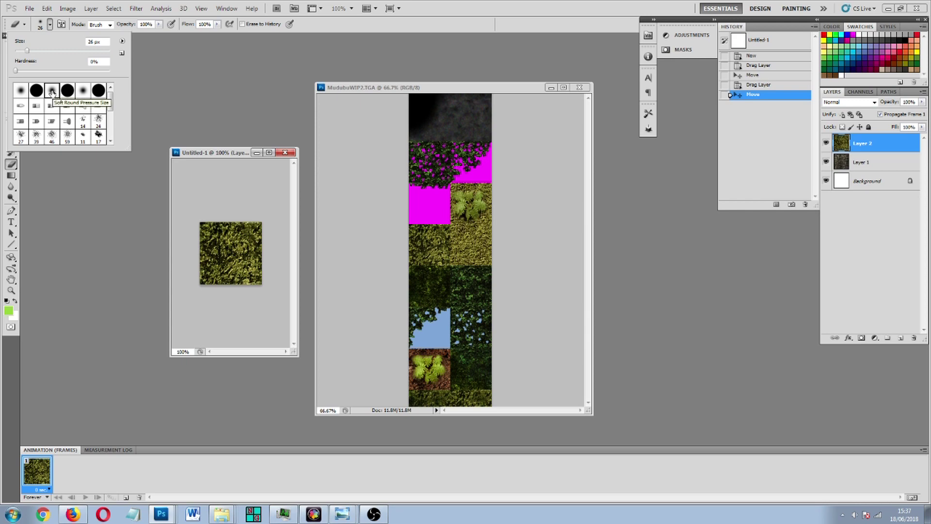
pyautogui.moveTo(28, 51); pyautogui.dragTo(28, 51)
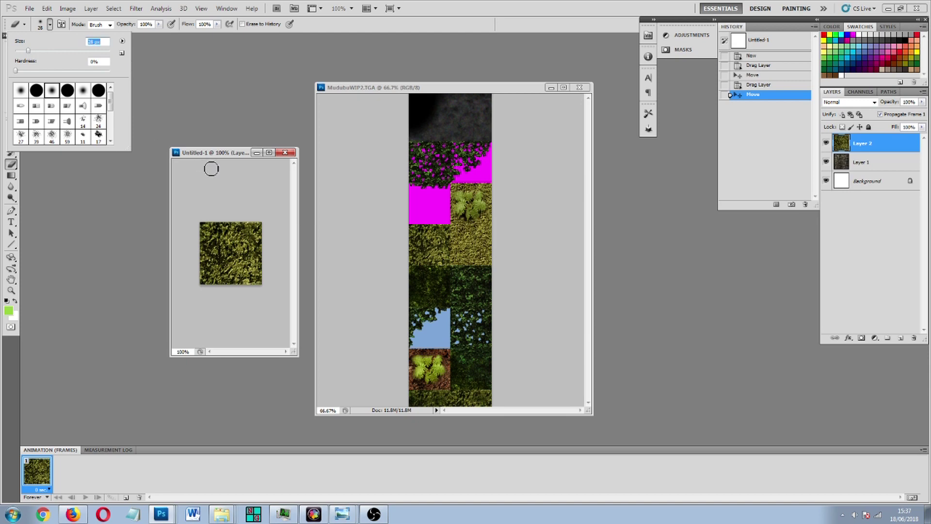
pyautogui.click(223, 196)
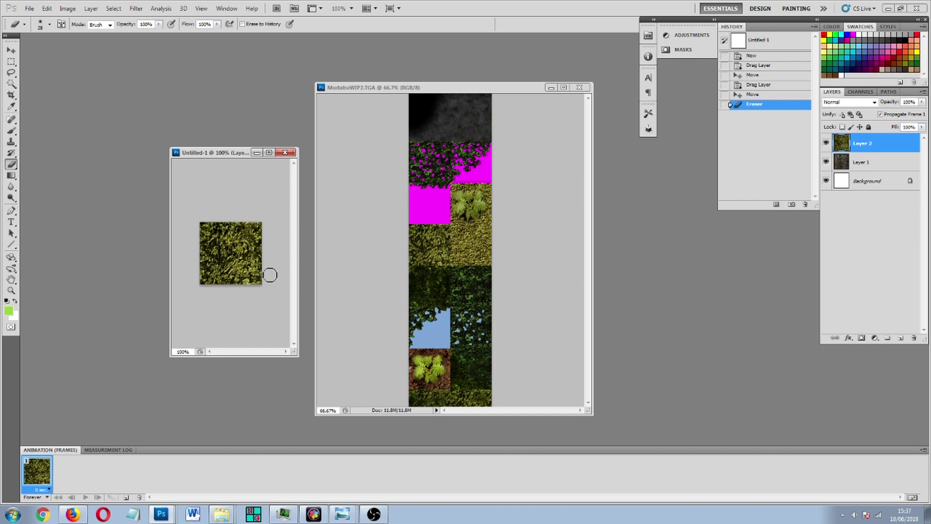
# Erase the foliage layer's upper-right corner with soft strokes to reveal the stone bricks underneath
pyautogui.moveTo(170, 145); pyautogui.dragTo(80, 93)
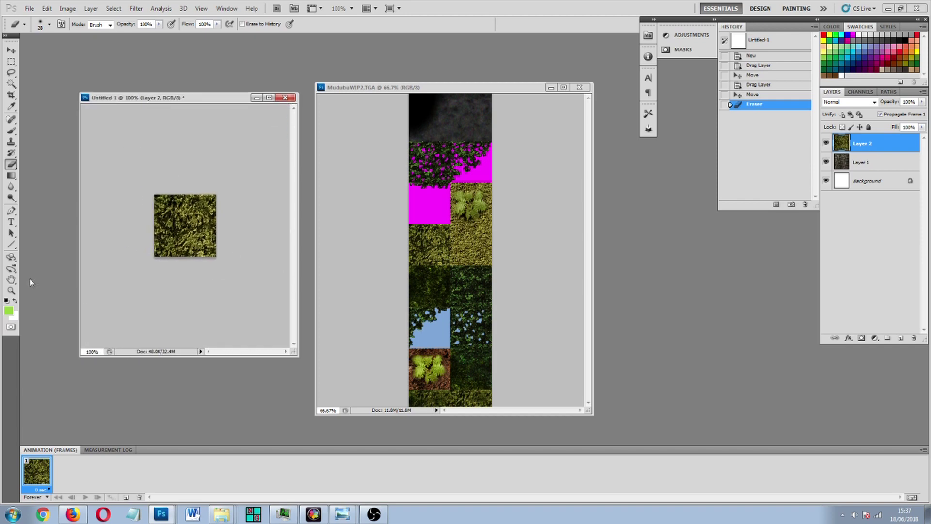
pyautogui.click(11, 290)
pyautogui.click(181, 221)
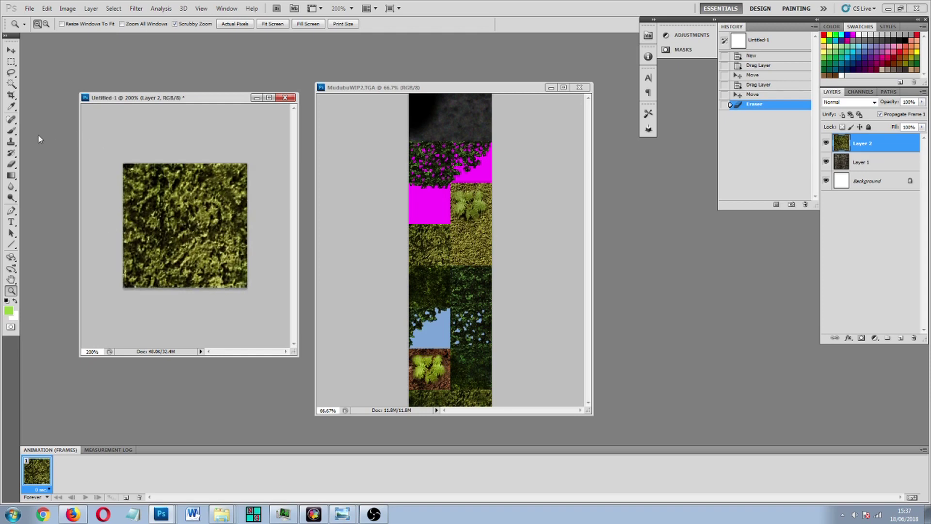
pyautogui.click(11, 164)
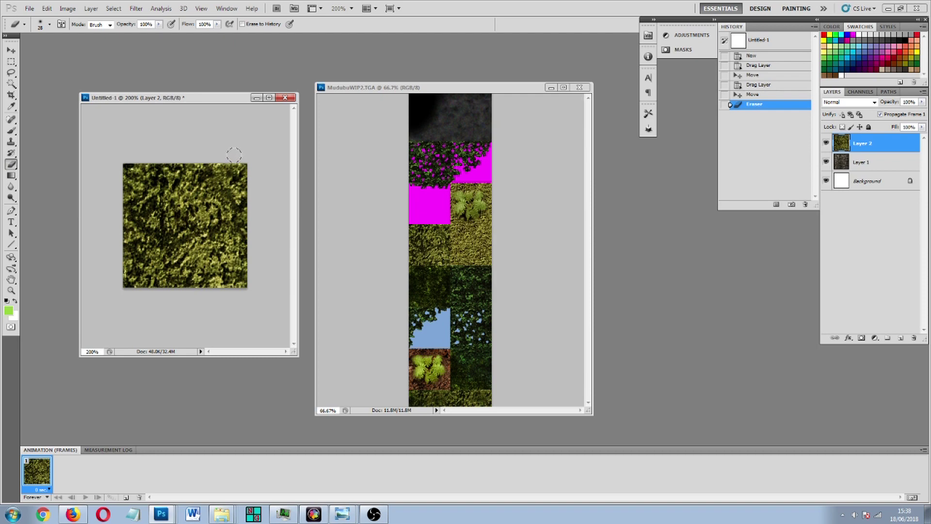
pyautogui.moveTo(234, 154); pyautogui.dragTo(211, 175)
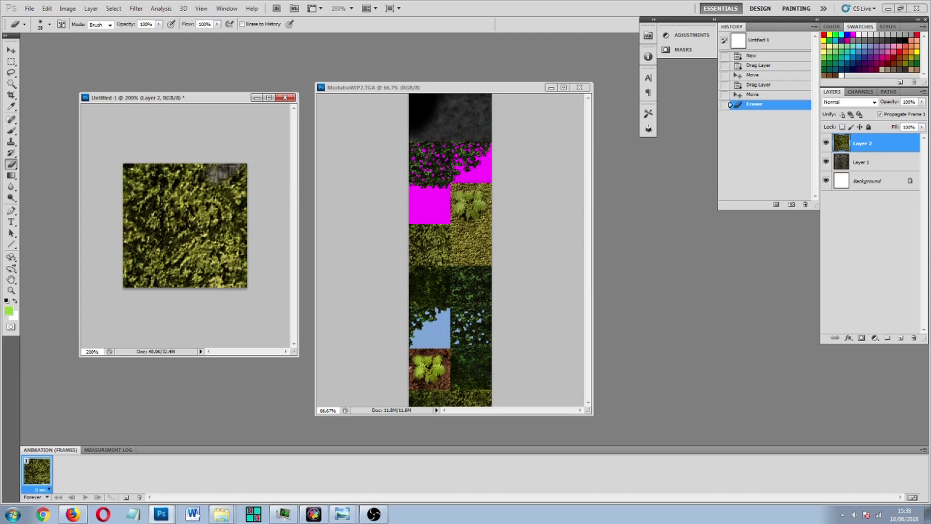
pyautogui.moveTo(236, 153); pyautogui.dragTo(226, 159)
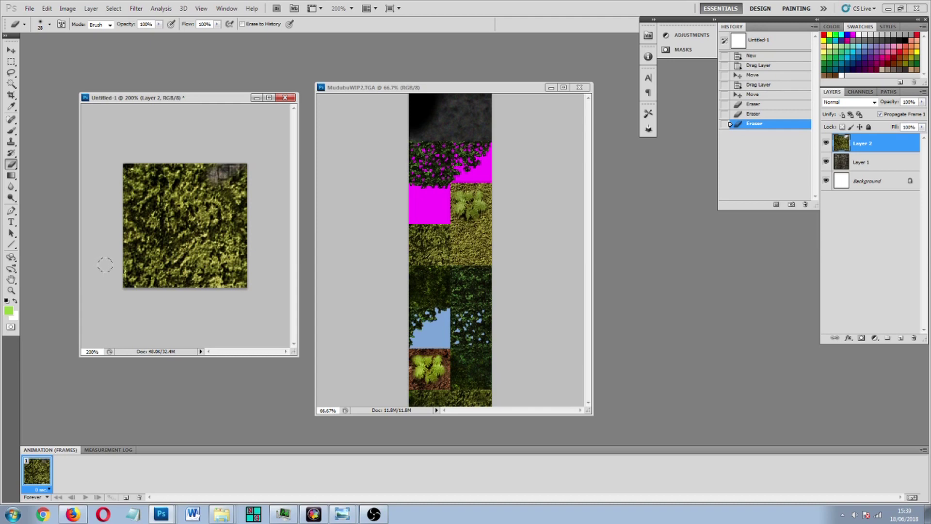
# Try erasing the foliage layer's lower-left corner, undoing each stroke
pyautogui.moveTo(114, 275)
pyautogui.mouseDown()
pyautogui.moveTo(115, 284)
pyautogui.moveTo(88, 269)
pyautogui.mouseUp()
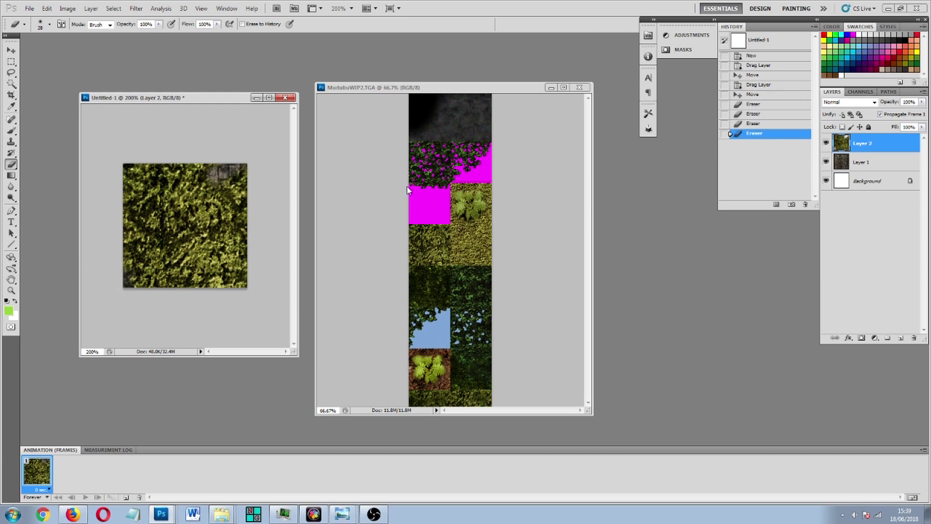
pyautogui.hotkey('ctrl', 'z')
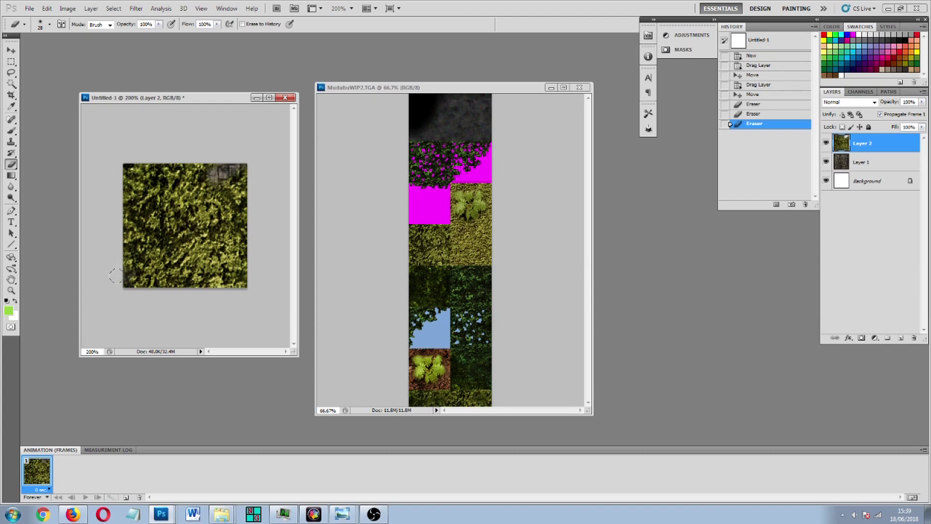
pyautogui.moveTo(121, 273)
pyautogui.mouseDown()
pyautogui.moveTo(137, 261)
pyautogui.moveTo(2, 243)
pyautogui.mouseUp()
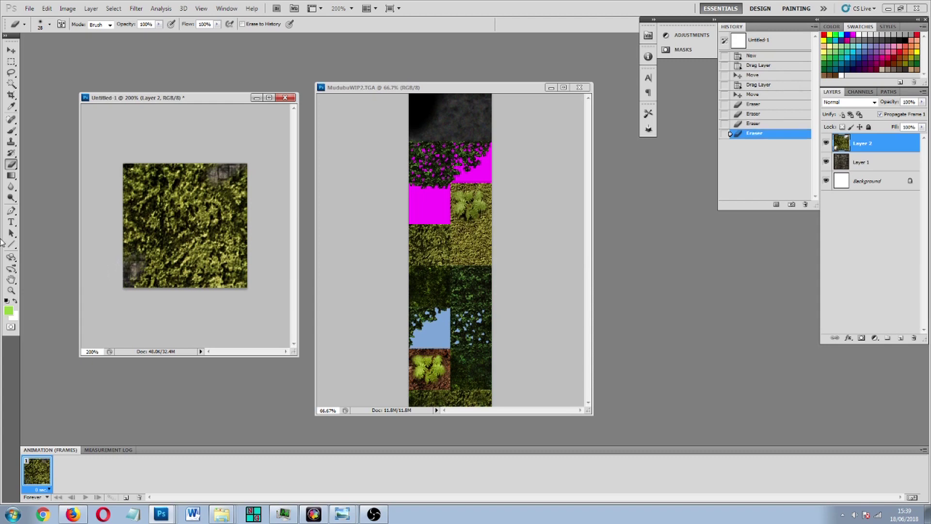
pyautogui.hotkey('ctrl', 'z')
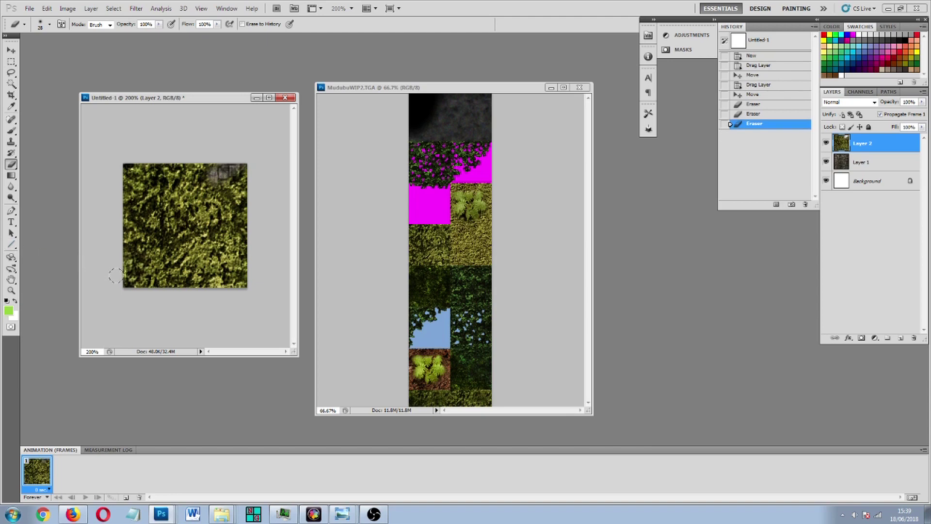
# Softly erase the foliage layer along the canvas's left and upper edges to reveal the stone bricks
pyautogui.moveTo(115, 275)
pyautogui.mouseDown()
pyautogui.moveTo(127, 264)
pyautogui.moveTo(114, 273)
pyautogui.mouseUp()
pyautogui.click(224, 173)
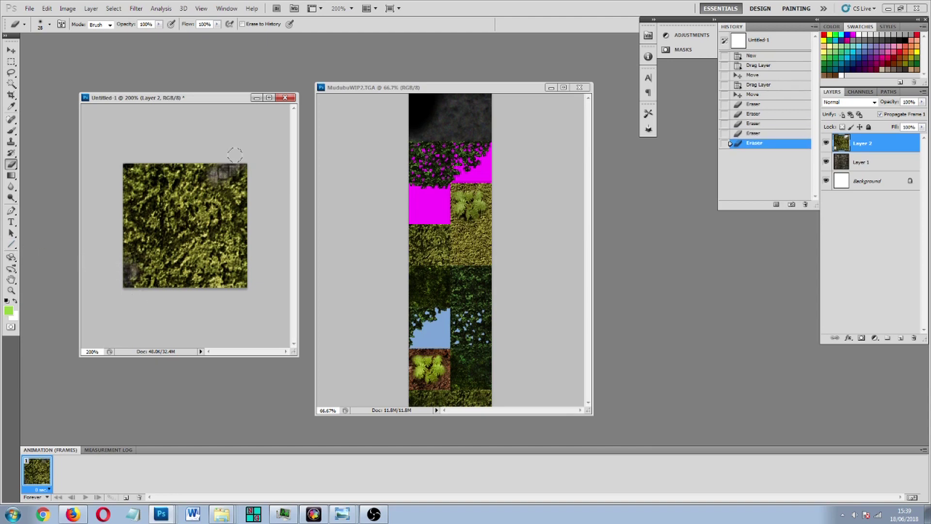
pyautogui.click(235, 156)
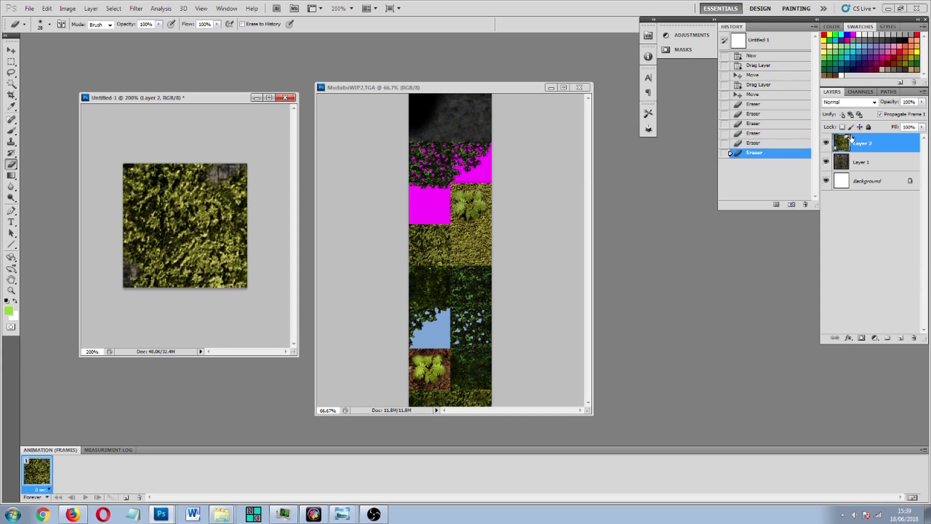
pyautogui.moveTo(117, 254)
pyautogui.mouseDown()
pyautogui.moveTo(126, 154)
pyautogui.moveTo(218, 153)
pyautogui.mouseUp()
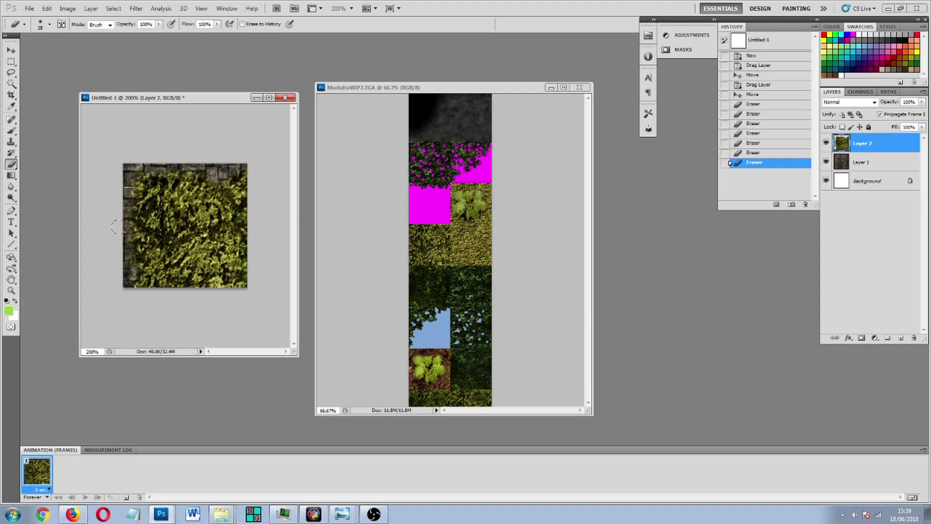
pyautogui.click(187, 153)
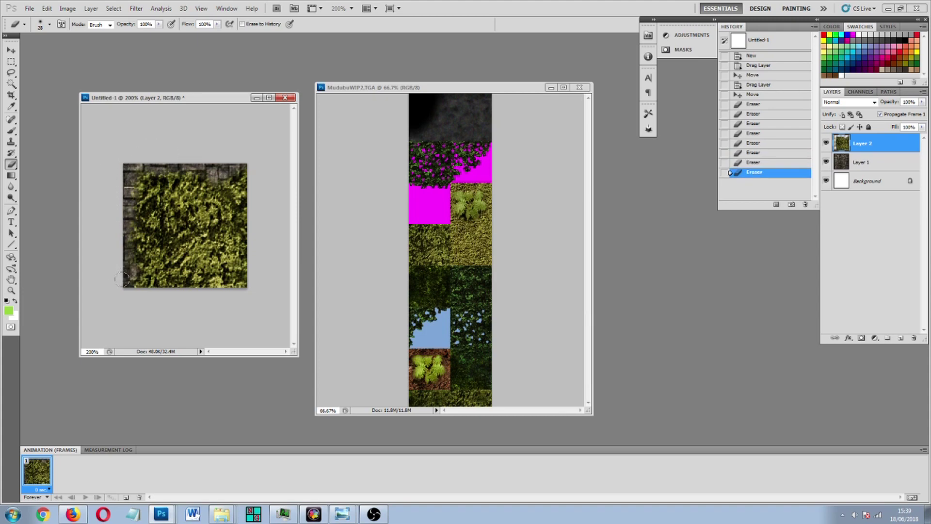
pyautogui.click(130, 156)
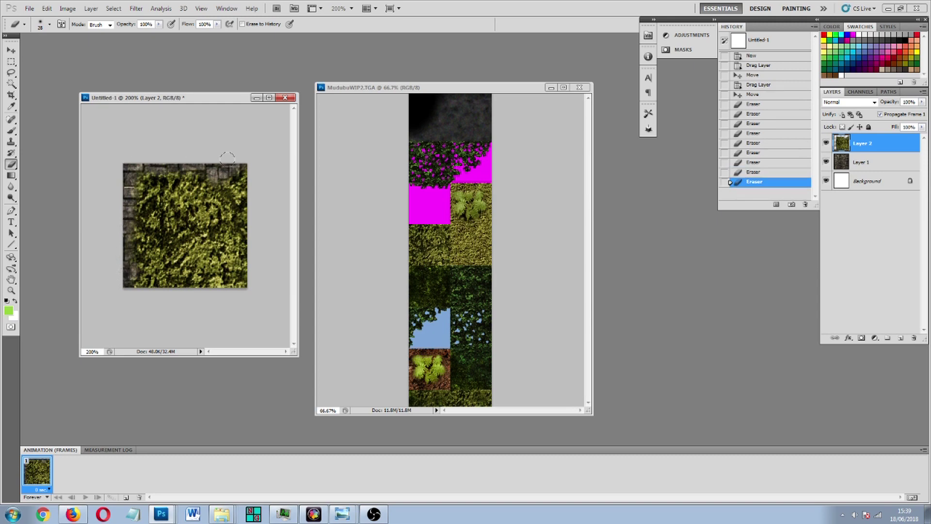
# Erase irregular soft patches further inside the foliage layer with single dabs on its left side and upper half
pyautogui.click(135, 216)
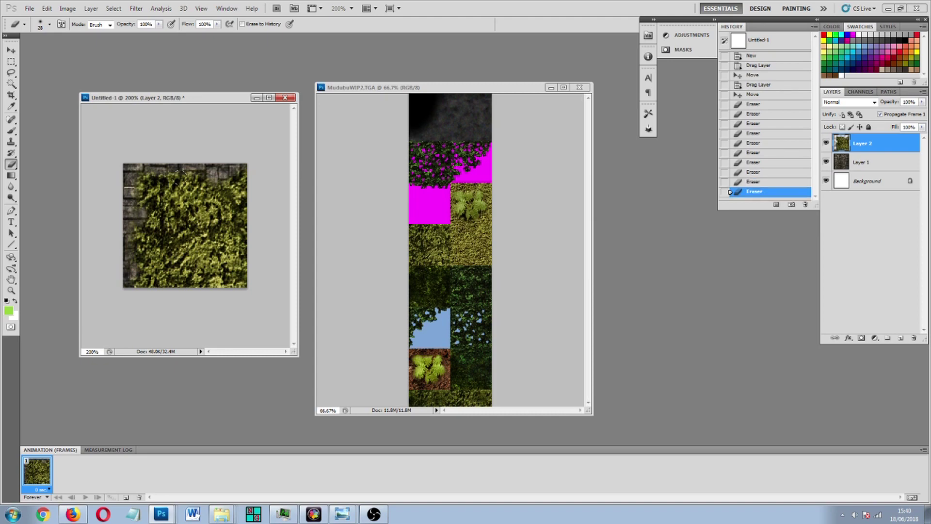
pyautogui.click(135, 233)
pyautogui.click(131, 250)
pyautogui.click(141, 245)
pyautogui.click(207, 187)
pyautogui.click(144, 223)
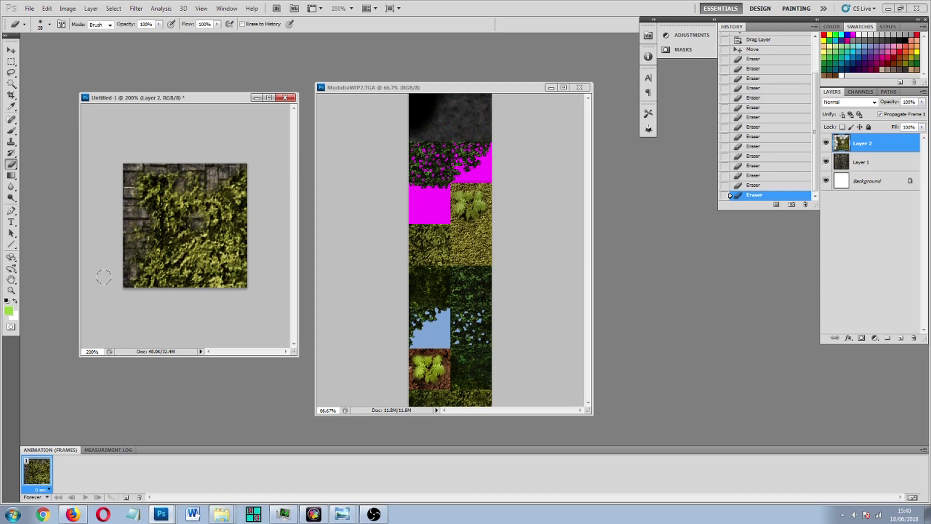
pyautogui.click(169, 197)
pyautogui.click(219, 195)
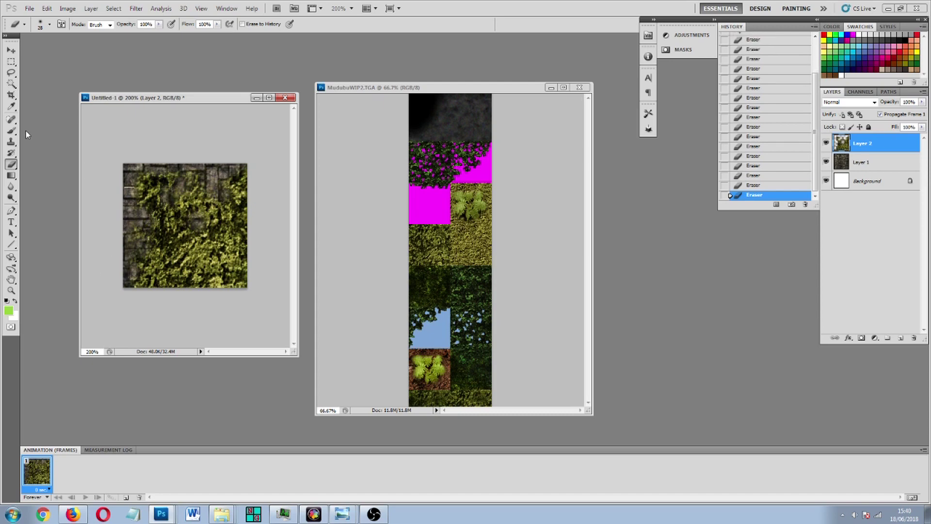
# Reduce the Eraser brush to 13 px and erase small patches in the middle of the foliage layer
pyautogui.click(40, 25)
pyautogui.moveTo(28, 51); pyautogui.dragTo(23, 50)
pyautogui.click(183, 209)
pyautogui.moveTo(167, 200)
pyautogui.mouseDown()
pyautogui.moveTo(153, 178)
pyautogui.moveTo(161, 256)
pyautogui.moveTo(190, 208)
pyautogui.mouseUp()
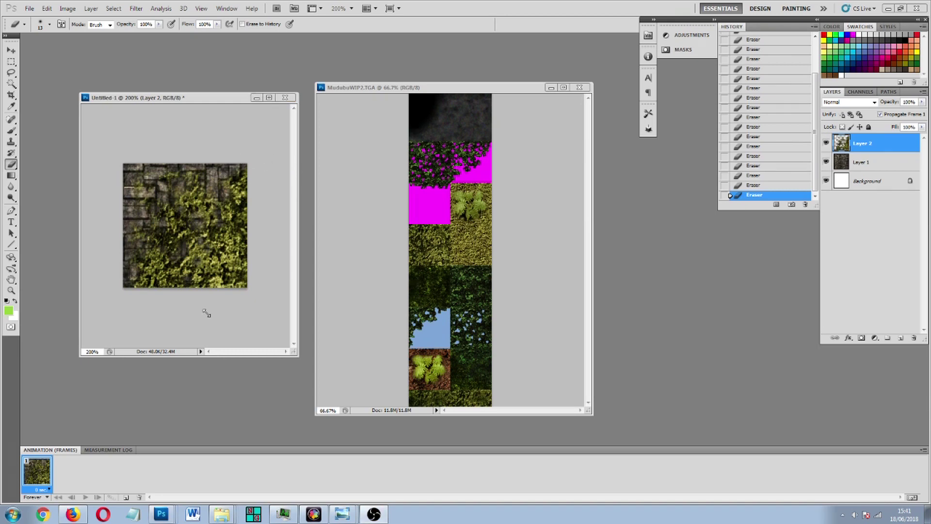
# Save a flattened JPEG copy of the foliage-over-bricks texture in the Mudubu NEW folder at quality 12 (Maximum)
pyautogui.click(30, 8)
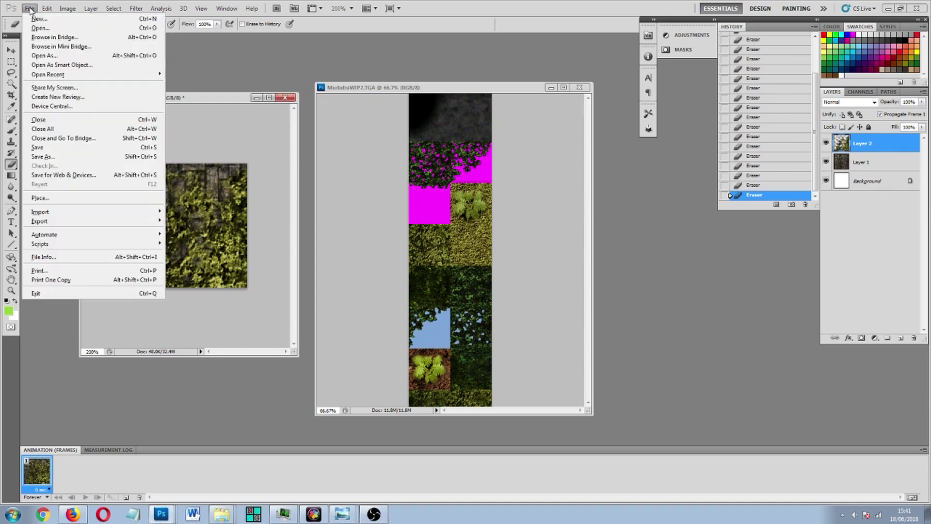
pyautogui.click(48, 156)
pyautogui.click(475, 384)
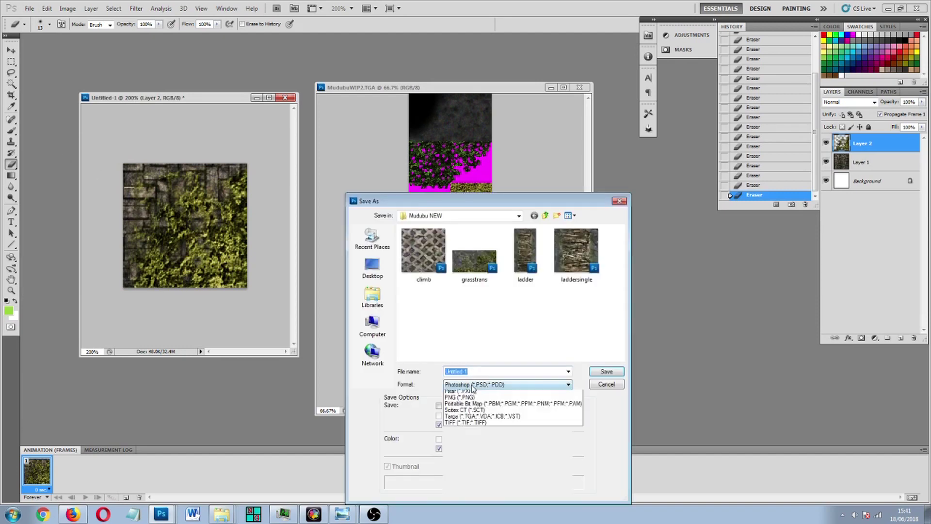
pyautogui.click(447, 450)
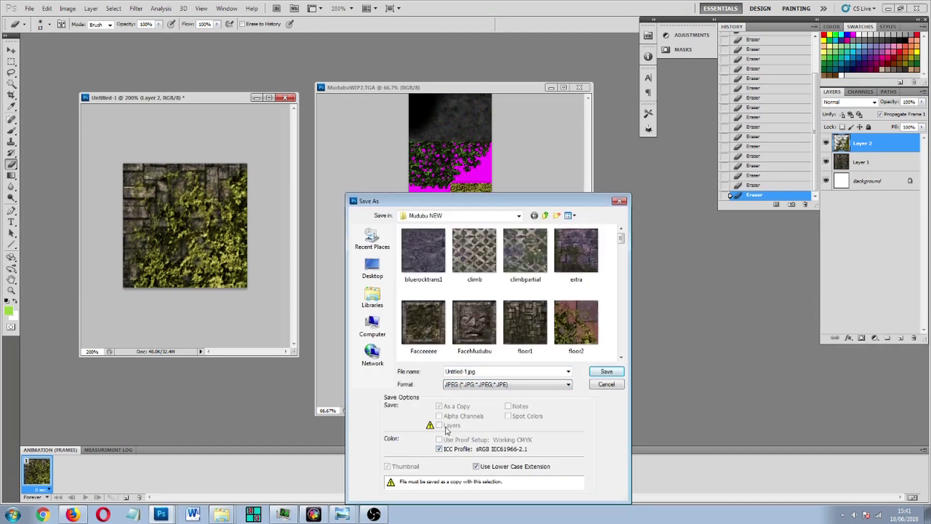
pyautogui.click(606, 372)
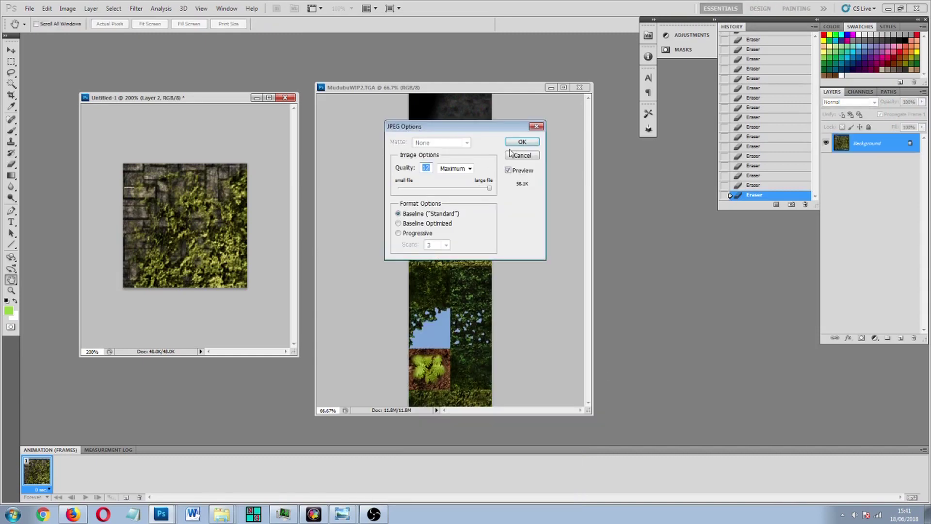
pyautogui.click(520, 146)
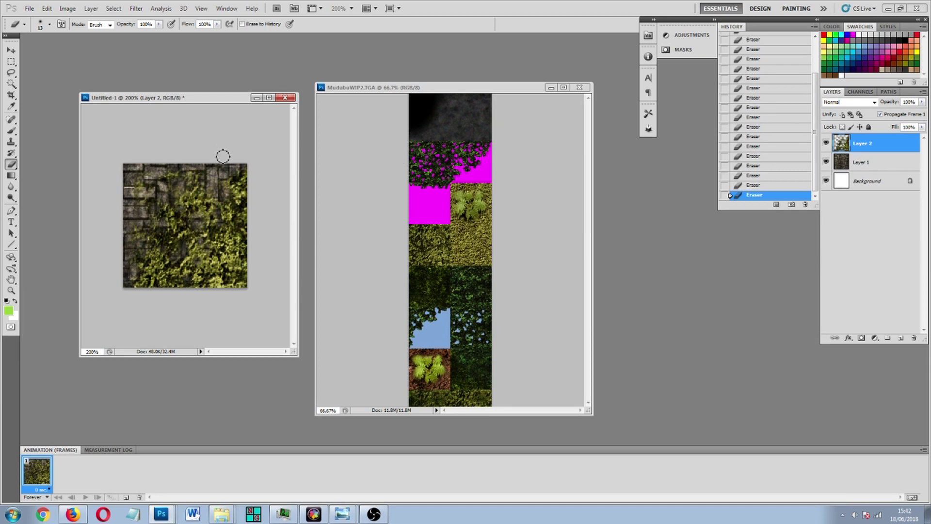
# Copy the sand tile from the texture sheet as a layer filling the canvas and place it directly below the foliage layer
pyautogui.click(571, 196)
pyautogui.moveTo(587, 160); pyautogui.dragTo(579, 252)
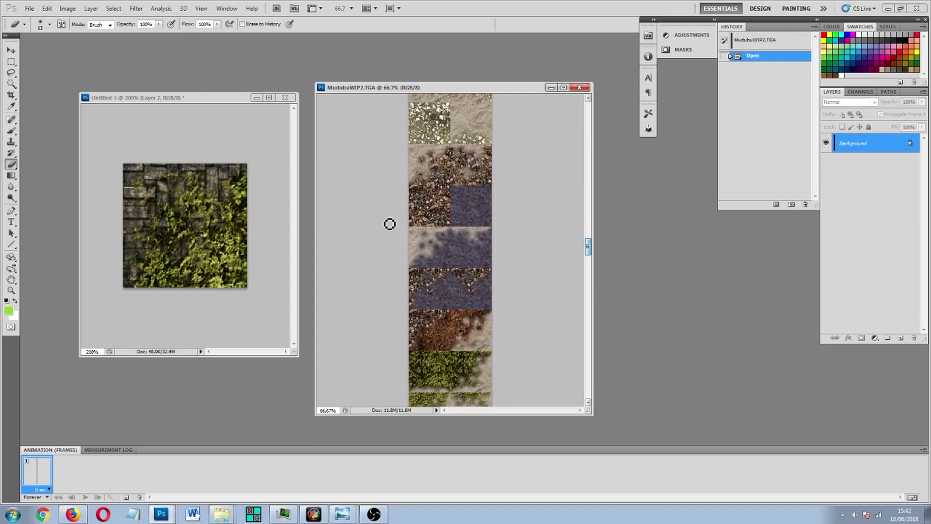
pyautogui.scroll(1, 589, 250)
pyautogui.moveTo(589, 249); pyautogui.dragTo(581, 127)
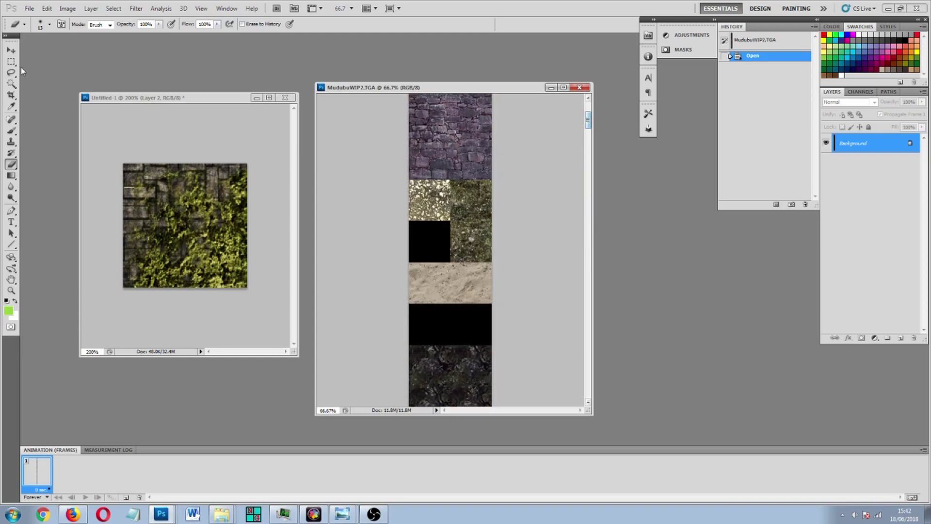
pyautogui.press('v')
pyautogui.moveTo(415, 291); pyautogui.dragTo(170, 224)
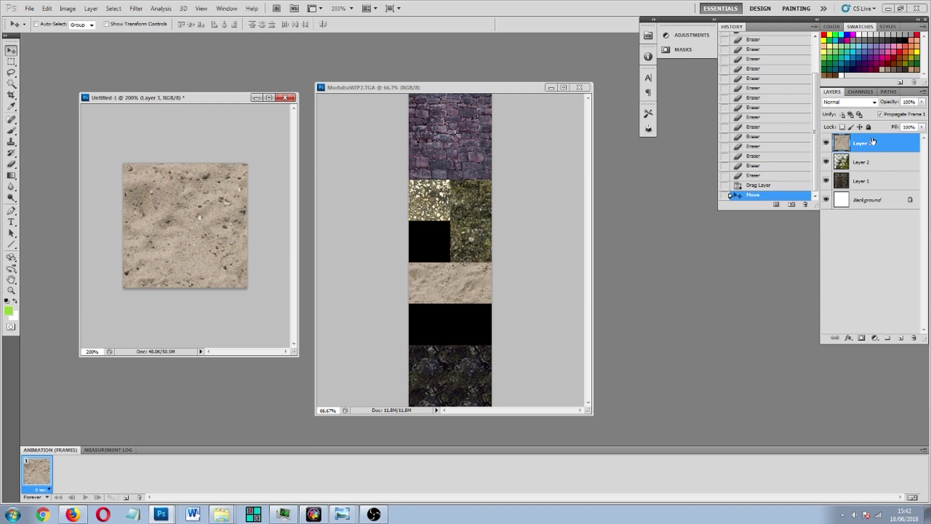
pyautogui.moveTo(873, 142); pyautogui.dragTo(875, 167)
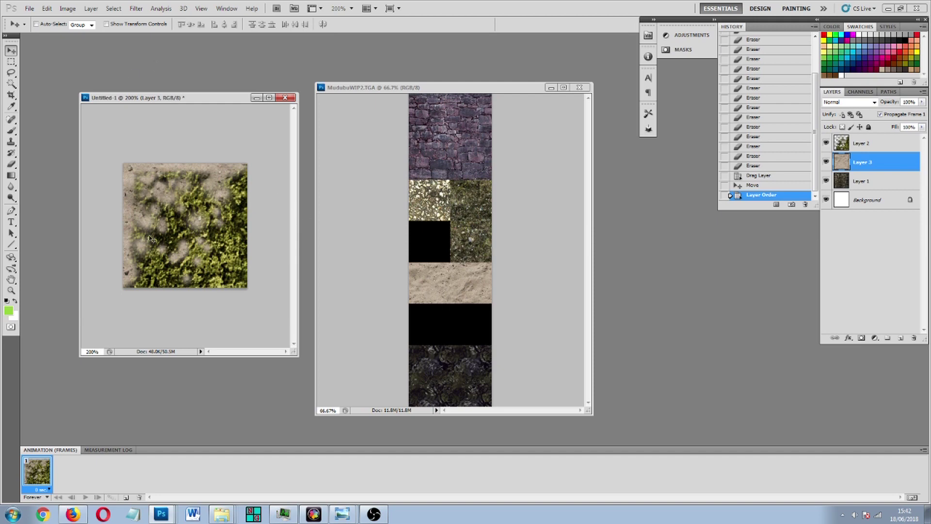
# Erase more of the foliage layer's left side and upper patches with the 13 px soft Eraser to blend it into the sand
pyautogui.click(12, 163)
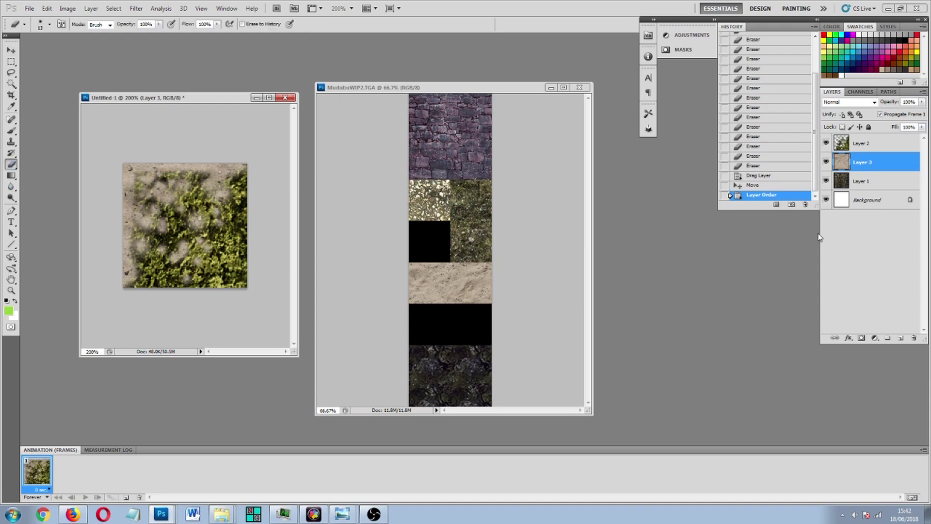
pyautogui.click(883, 141)
pyautogui.moveTo(138, 252)
pyautogui.mouseDown()
pyautogui.moveTo(134, 243)
pyautogui.moveTo(136, 264)
pyautogui.mouseUp()
pyautogui.moveTo(144, 203)
pyautogui.mouseDown()
pyautogui.moveTo(151, 183)
pyautogui.moveTo(210, 171)
pyautogui.moveTo(186, 183)
pyautogui.moveTo(205, 203)
pyautogui.mouseUp()
pyautogui.click(206, 203)
pyautogui.moveTo(137, 183); pyautogui.dragTo(145, 267)
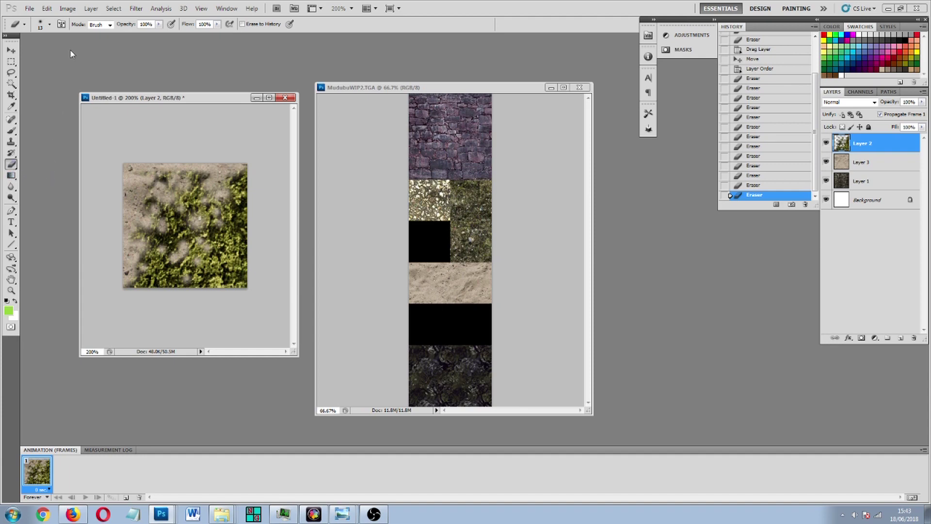
# Enlarge the Eraser brush to 28 px and erase the foliage layer except for an uneven strip along the lower edge
pyautogui.click(49, 25)
pyautogui.click(31, 51)
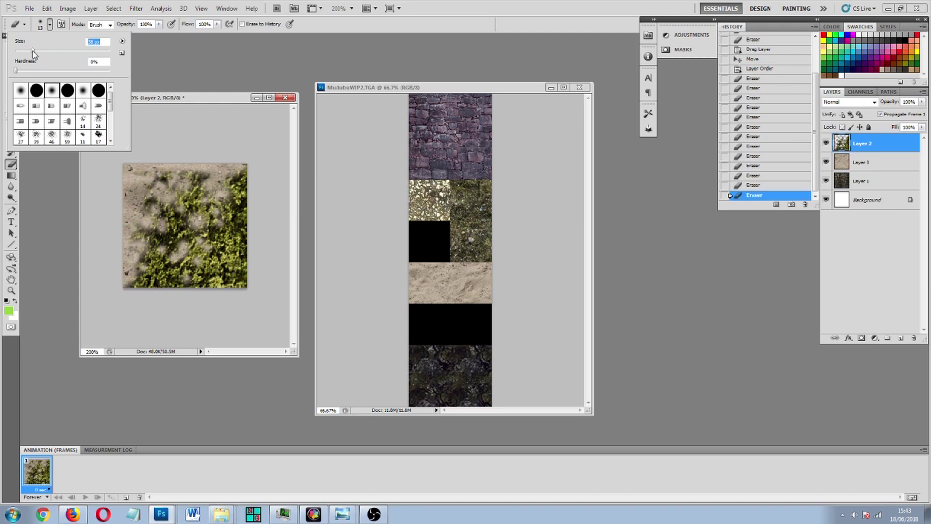
pyautogui.press('[')
pyautogui.press('[')
pyautogui.click(234, 165)
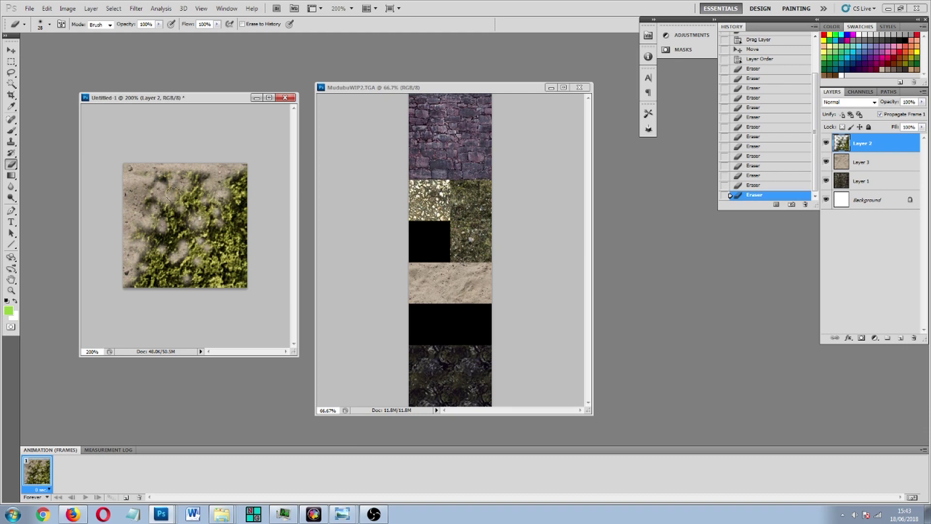
pyautogui.moveTo(240, 183)
pyautogui.mouseDown()
pyautogui.moveTo(242, 236)
pyautogui.moveTo(241, 205)
pyautogui.moveTo(221, 242)
pyautogui.moveTo(225, 255)
pyautogui.moveTo(236, 246)
pyautogui.moveTo(223, 258)
pyautogui.moveTo(238, 250)
pyautogui.moveTo(251, 273)
pyautogui.mouseUp()
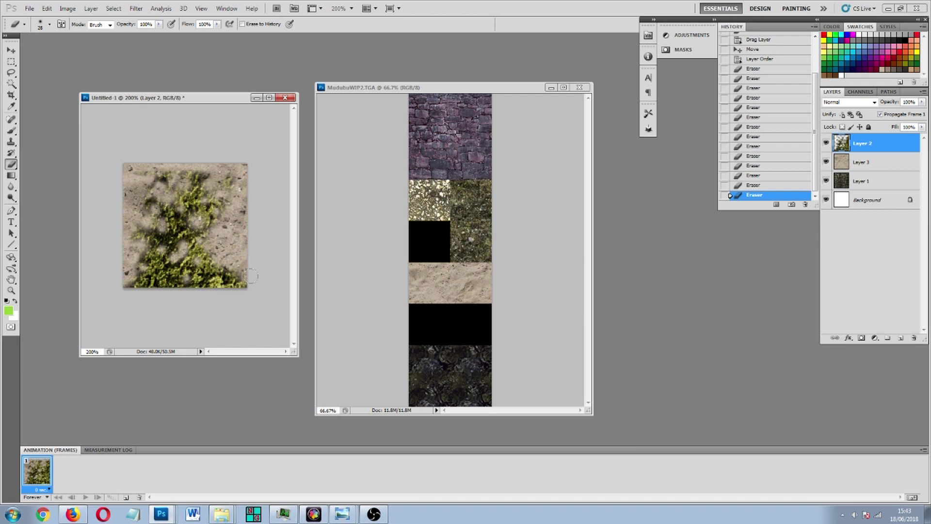
pyautogui.moveTo(250, 275); pyautogui.dragTo(249, 274)
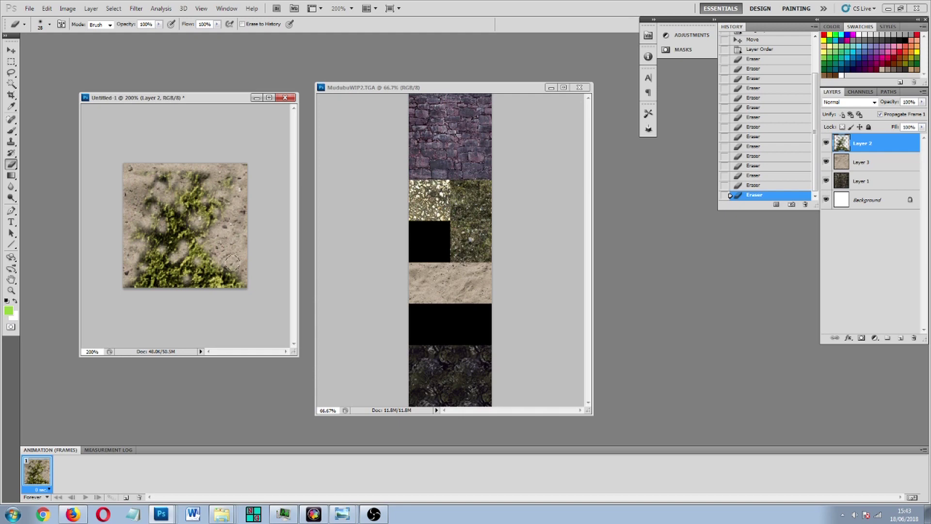
pyautogui.click(244, 274)
pyautogui.moveTo(193, 251)
pyautogui.mouseDown()
pyautogui.moveTo(163, 225)
pyautogui.moveTo(177, 187)
pyautogui.moveTo(204, 184)
pyautogui.moveTo(153, 179)
pyautogui.moveTo(167, 208)
pyautogui.moveTo(220, 201)
pyautogui.moveTo(215, 168)
pyautogui.moveTo(190, 175)
pyautogui.moveTo(173, 227)
pyautogui.moveTo(154, 246)
pyautogui.moveTo(162, 225)
pyautogui.moveTo(139, 227)
pyautogui.moveTo(170, 269)
pyautogui.mouseUp()
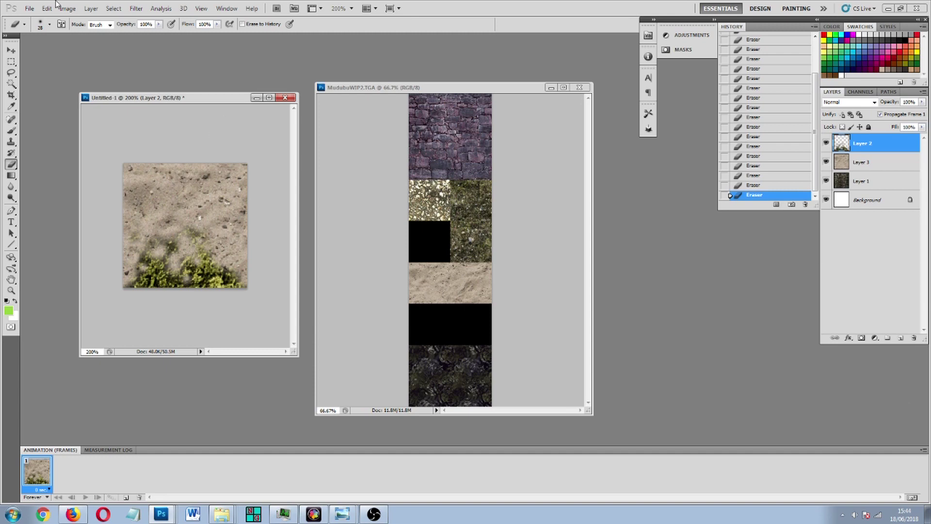
# Save a JPEG copy of the foliage-over-sand texture in the Mudubu NEW folder under the name sand2
pyautogui.click(29, 9)
pyautogui.click(44, 174)
pyautogui.click(478, 385)
pyautogui.scroll(3, 477, 426)
pyautogui.click(465, 451)
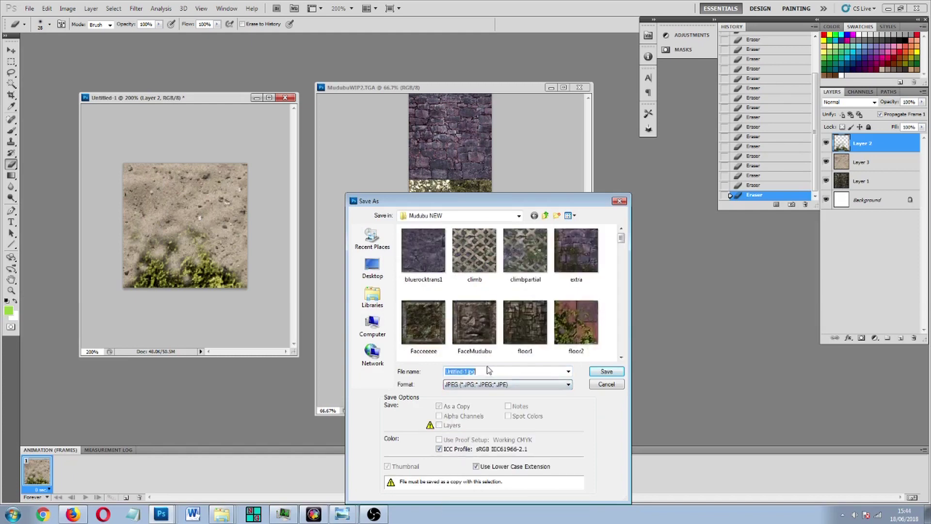
pyautogui.moveTo(472, 374); pyautogui.dragTo(430, 374)
pyautogui.write('sand2.j')
pyautogui.press('Return')
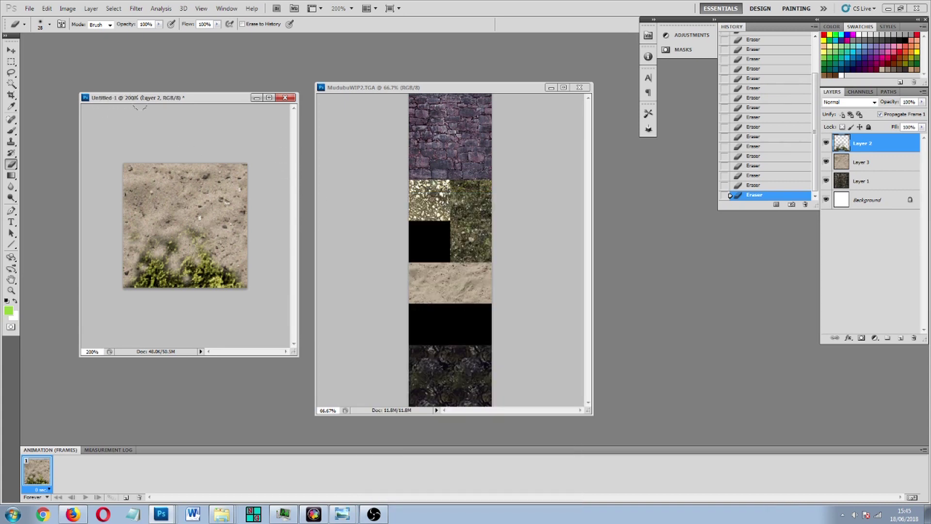
# Copy the blue-grey rock tile from the texture sheet as a layer filling the canvas and place it directly below the foliage layer
pyautogui.click(492, 202)
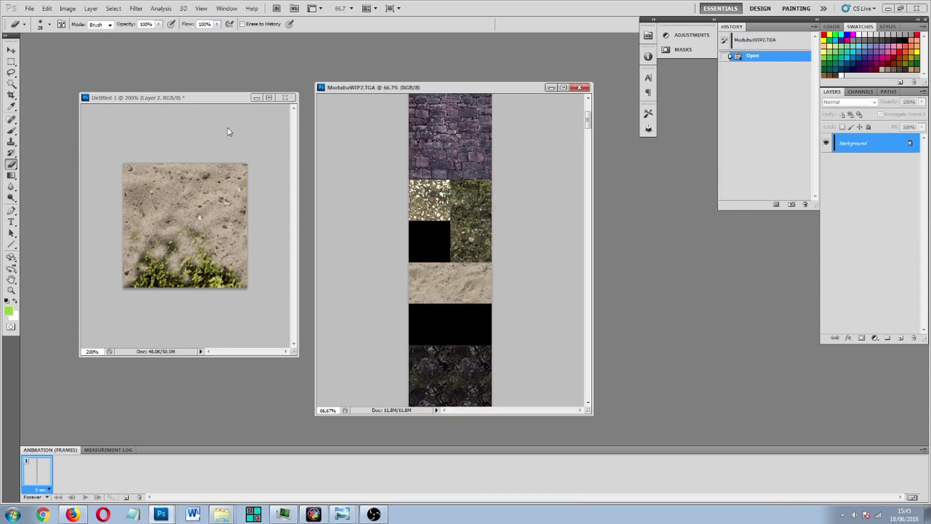
pyautogui.click(11, 50)
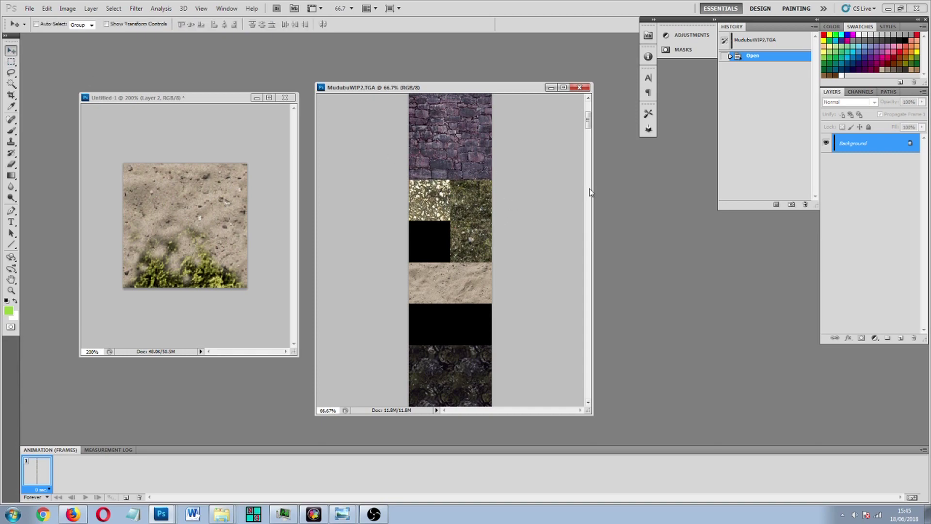
pyautogui.moveTo(587, 119); pyautogui.dragTo(556, 253)
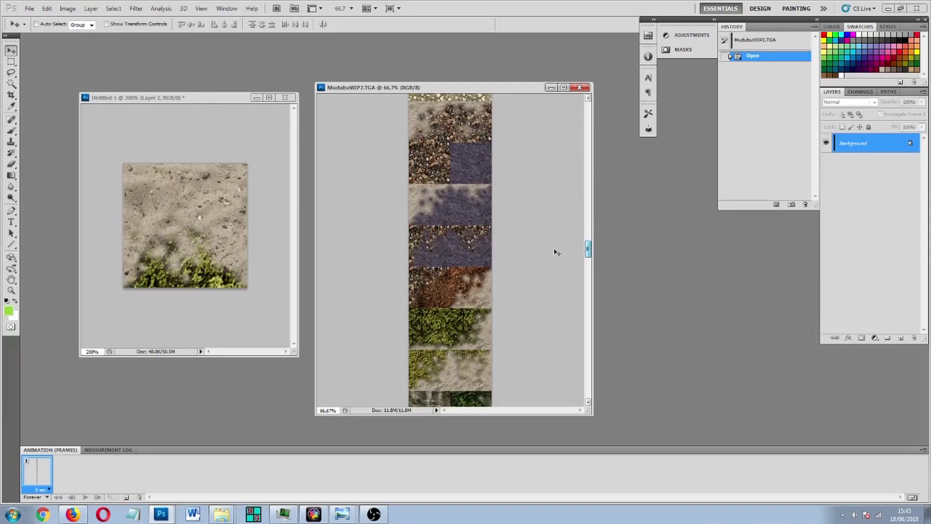
pyautogui.moveTo(471, 167); pyautogui.dragTo(141, 271)
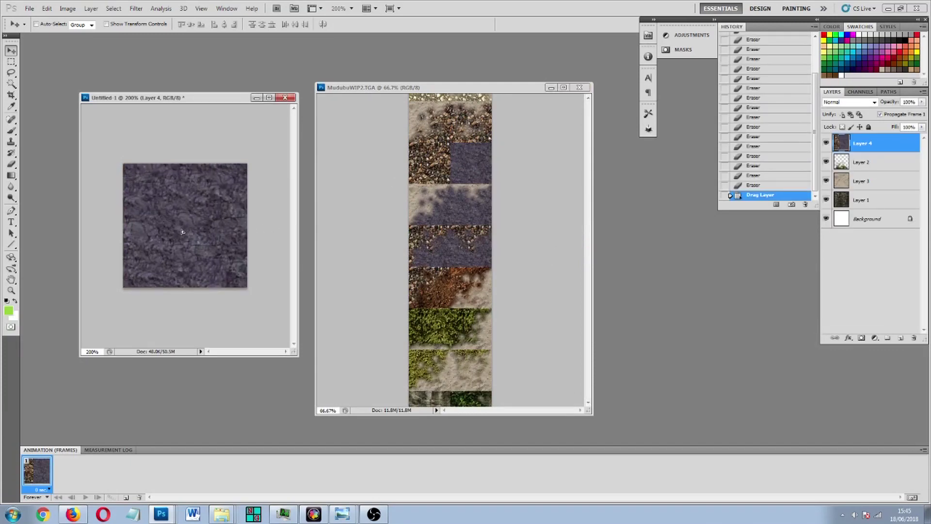
pyautogui.moveTo(854, 165); pyautogui.dragTo(856, 166)
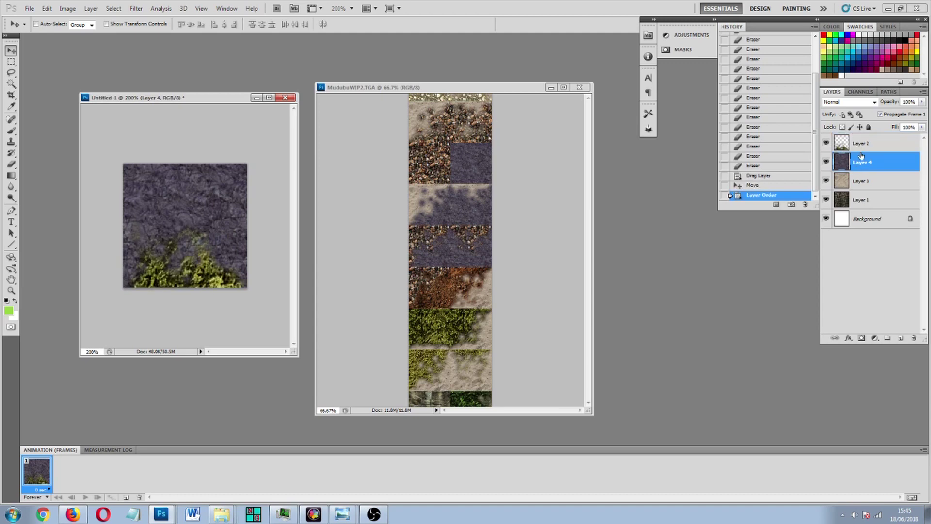
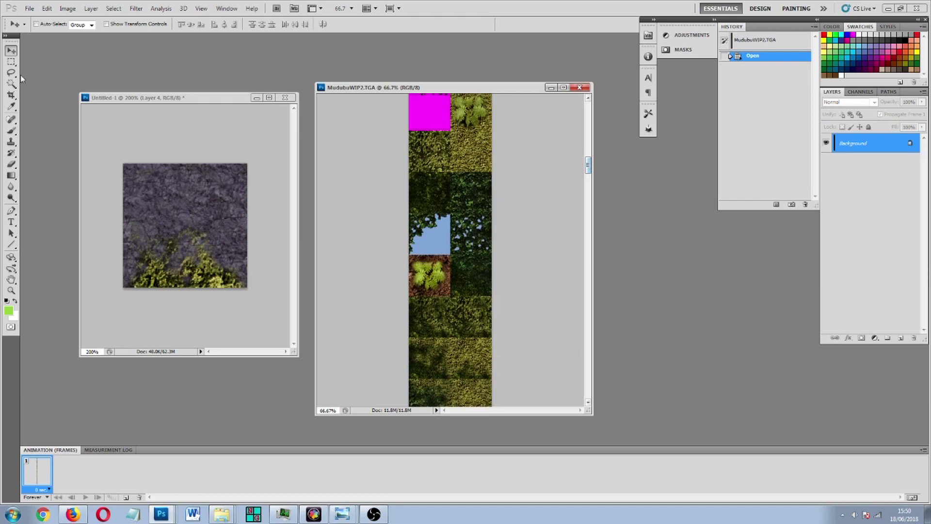
# Replace the hidden, partly erased foliage layer with a full foliage tile from the sheet and move the sand layer above the rock layer
pyautogui.moveTo(350, 166); pyautogui.dragTo(184, 240)
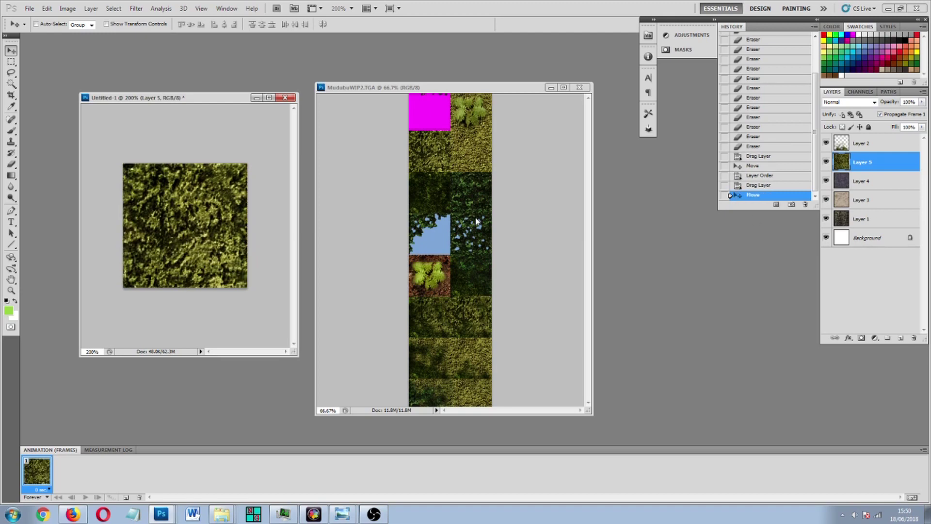
pyautogui.click(826, 143)
pyautogui.moveTo(860, 200); pyautogui.dragTo(850, 180)
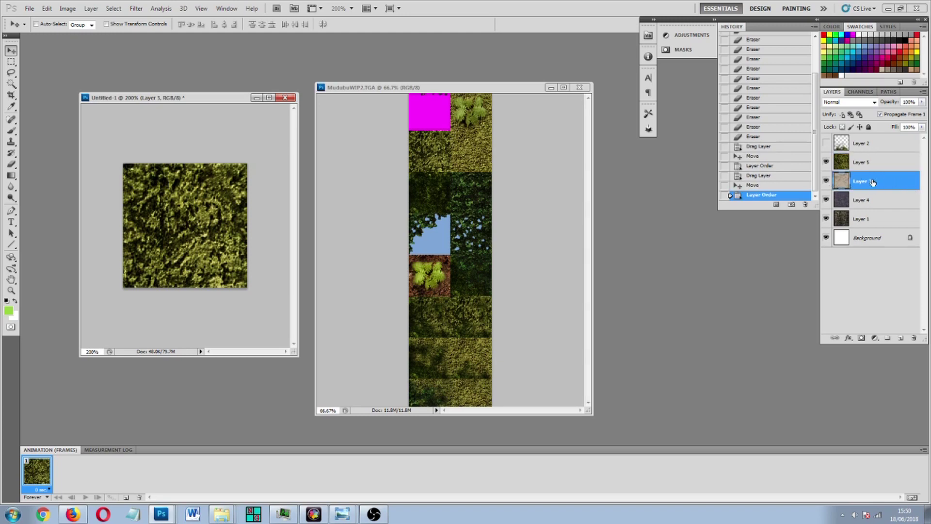
# Select the full foliage layer and erase a thin strip along its upper edge with the 28 px Eraser to expose the sand
pyautogui.moveTo(172, 205); pyautogui.dragTo(181, 222)
pyautogui.moveTo(846, 183); pyautogui.dragTo(867, 163)
pyautogui.moveTo(150, 205); pyautogui.dragTo(153, 203)
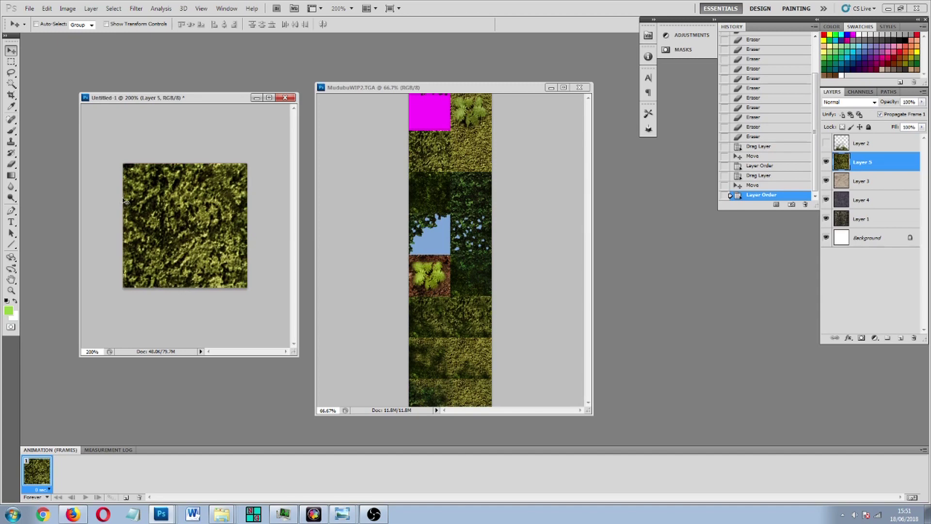
pyautogui.press('e')
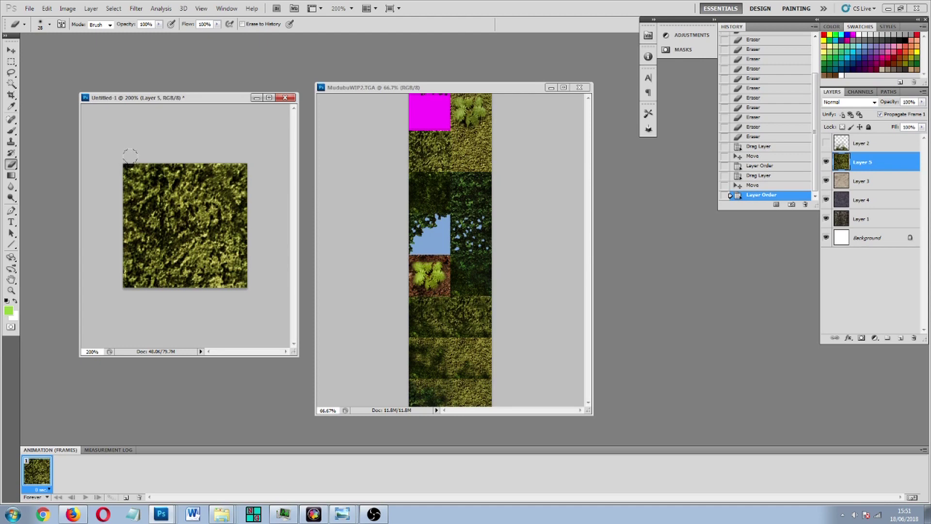
pyautogui.moveTo(130, 155); pyautogui.dragTo(240, 159)
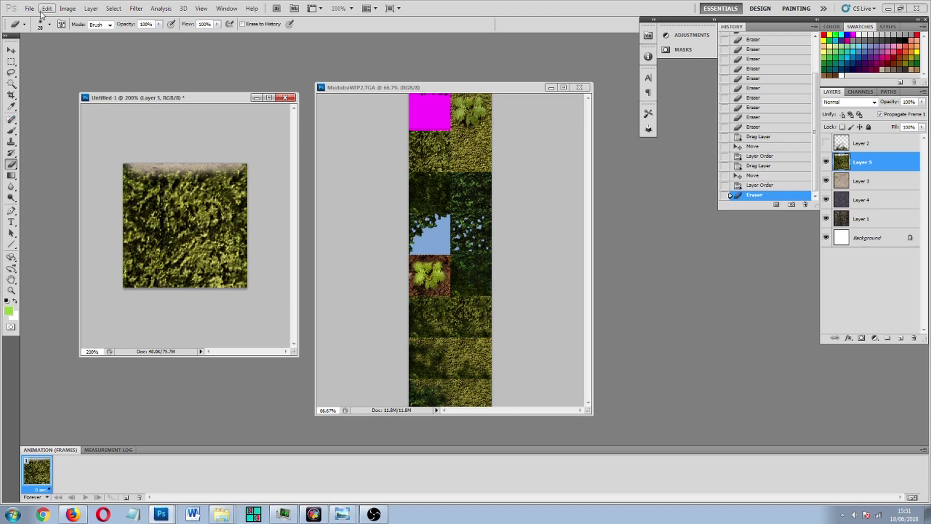
# Reduce the Eraser brush to 13 px and dab irregular soft patches along the foliage's upper border to break up the straight edge
pyautogui.click(49, 25)
pyautogui.moveTo(25, 50); pyautogui.dragTo(21, 51)
pyautogui.click(162, 181)
pyautogui.click(156, 180)
pyautogui.click(145, 176)
pyautogui.click(141, 174)
pyautogui.click(222, 185)
pyautogui.click(216, 181)
pyautogui.click(206, 178)
pyautogui.click(198, 180)
pyautogui.click(194, 183)
pyautogui.click(136, 177)
pyautogui.click(135, 183)
pyautogui.click(183, 180)
pyautogui.click(184, 184)
pyautogui.click(226, 184)
pyautogui.click(234, 175)
pyautogui.click(241, 173)
pyautogui.click(175, 179)
pyautogui.click(178, 202)
pyautogui.click(212, 192)
pyautogui.click(176, 179)
pyautogui.click(151, 173)
pyautogui.click(129, 165)
pyautogui.click(229, 203)
pyautogui.click(154, 194)
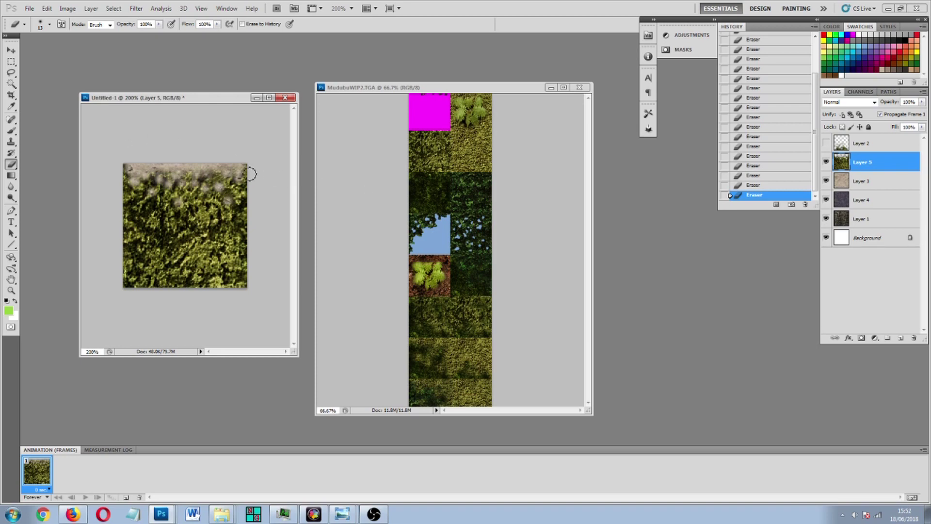
# Save a JPEG copy of the texture in the Mudubu NEW folder under the name sand3
pyautogui.click(29, 8)
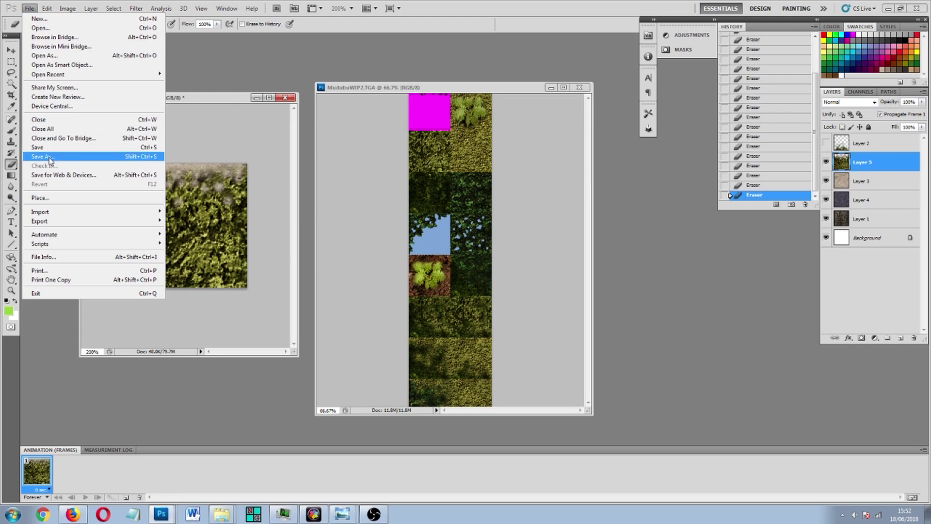
pyautogui.click(49, 157)
pyautogui.click(480, 388)
pyautogui.click(480, 421)
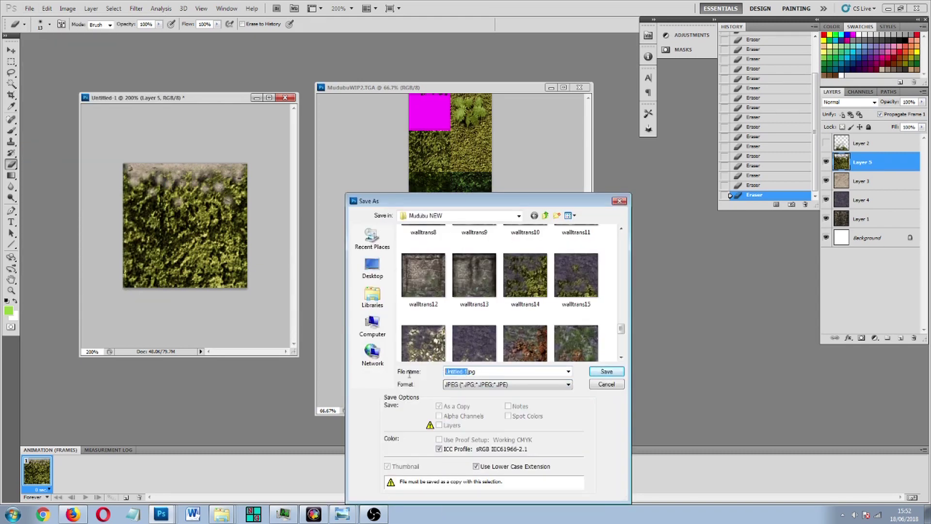
pyautogui.write('sand3')
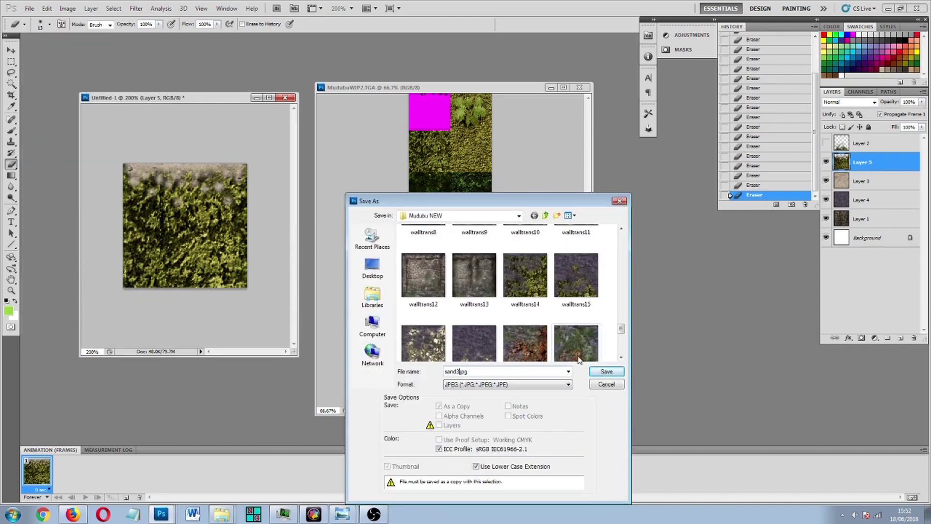